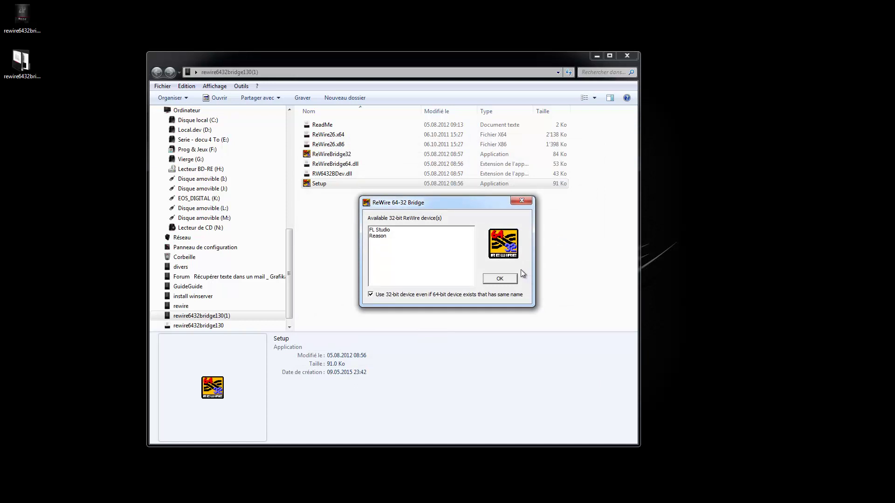
Step: Accept the ReWire 64-32 Bridge setup with the 32-bit device option enabled and close its folder window
{"action": "left_click", "coordinate": [500, 279]}
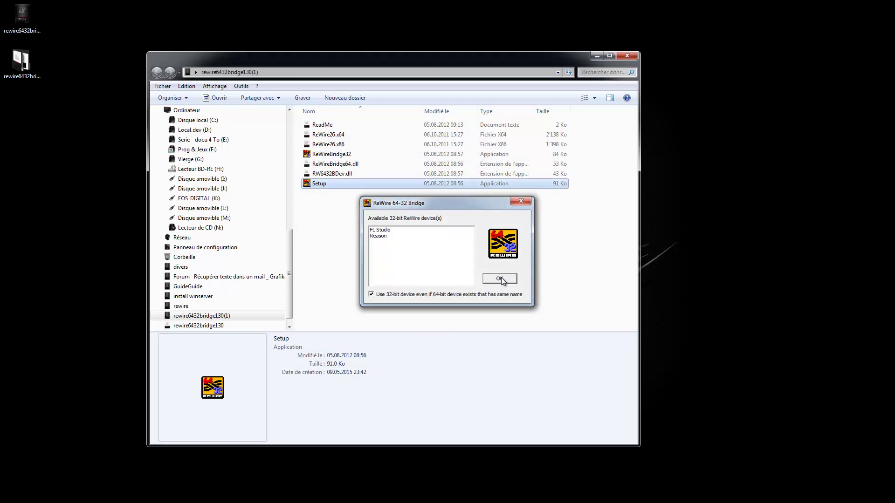
{"action": "left_click", "coordinate": [627, 57]}
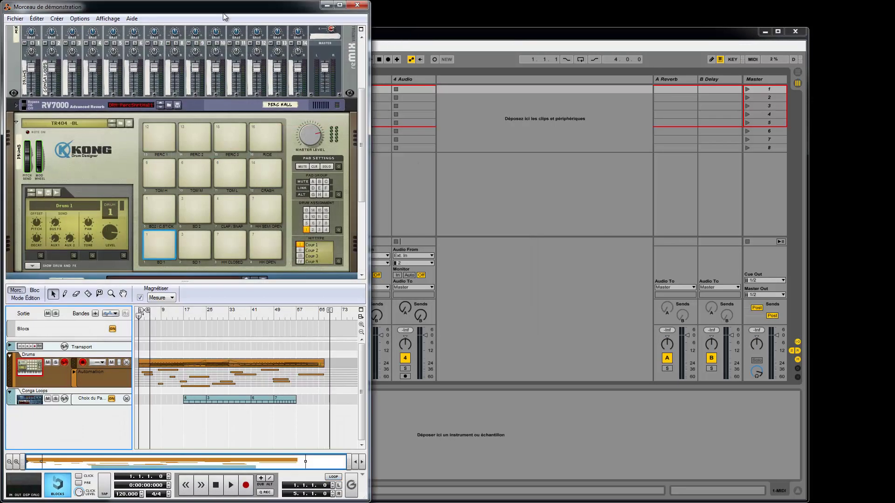
Step: Arrange the Ableton Live and Reason windows side by side, with Reason in front
{"action": "left_click_drag", "start_coordinate": [225, 16], "coordinate": [716, 21]}
{"action": "left_click_drag", "start_coordinate": [410, 40], "coordinate": [310, 19]}
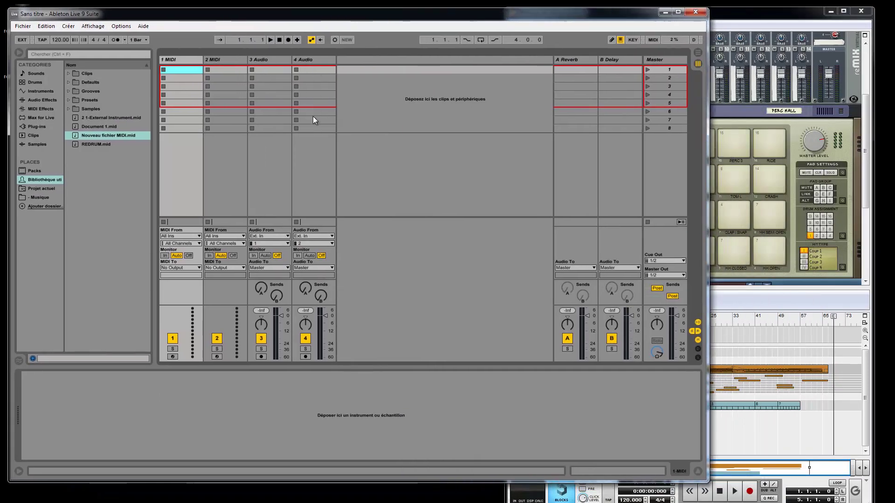
{"action": "left_click", "coordinate": [728, 8]}
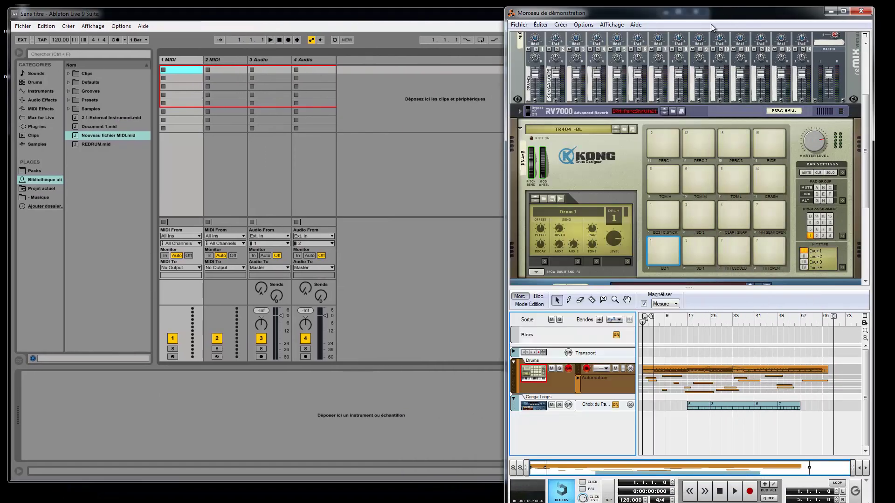
Step: Replace Reason's demonstration song with a new document and place its window beside Ableton Live
{"action": "left_click", "coordinate": [516, 24]}
{"action": "left_click", "coordinate": [516, 24]}
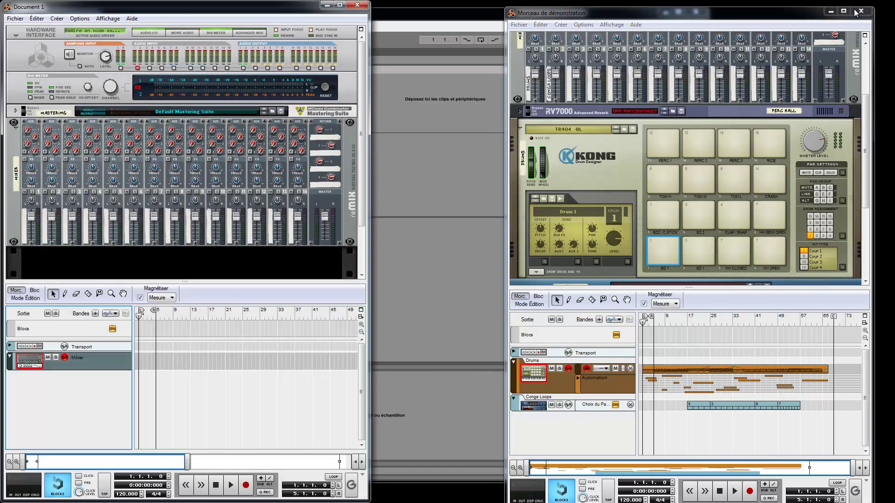
{"action": "left_click", "coordinate": [860, 10]}
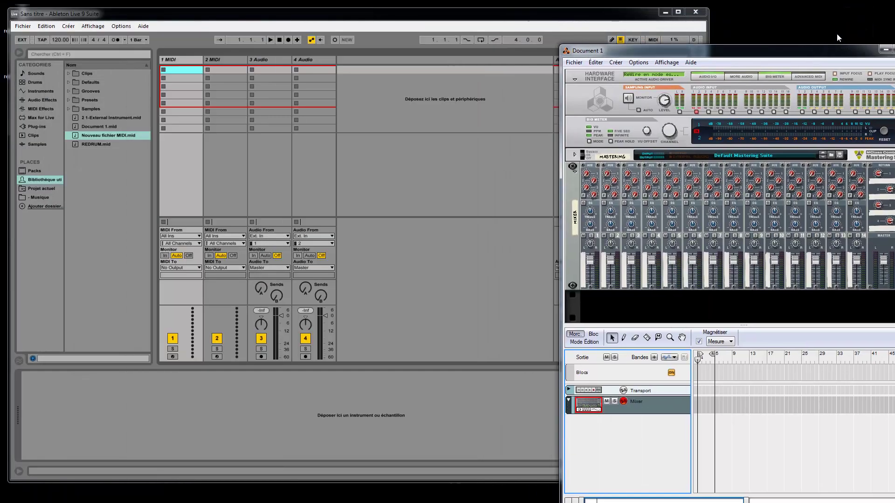
{"action": "left_click_drag", "start_coordinate": [833, 50], "coordinate": [772, 10]}
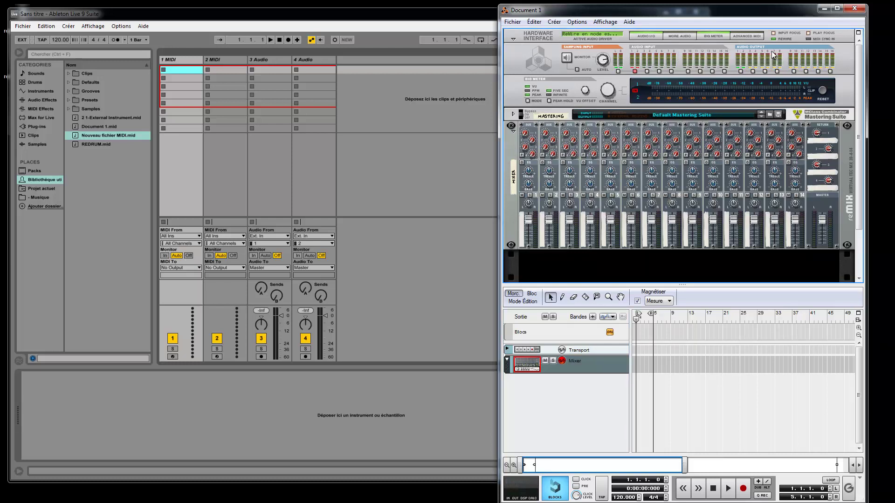
Step: In Ableton Live, set the audio input source of the 4 Audio track to Reason
{"action": "left_click", "coordinate": [304, 236]}
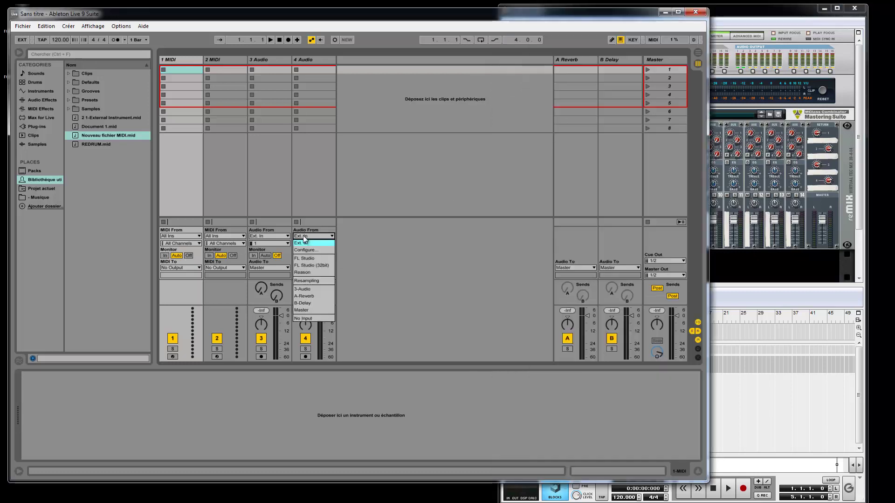
{"action": "left_click", "coordinate": [312, 272]}
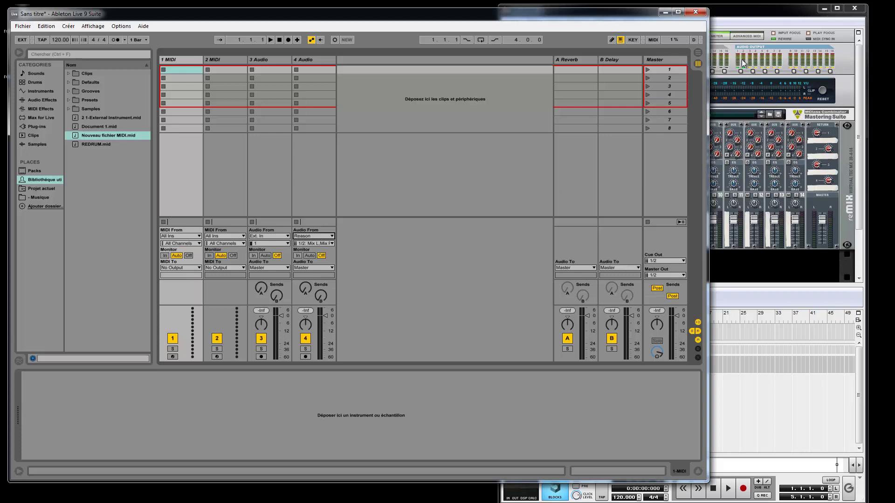
Step: In Reason, add a Dr. Octo Rex Loop Player in the empty rack space below the mixer
{"action": "left_click", "coordinate": [726, 264]}
{"action": "right_click", "coordinate": [692, 256]}
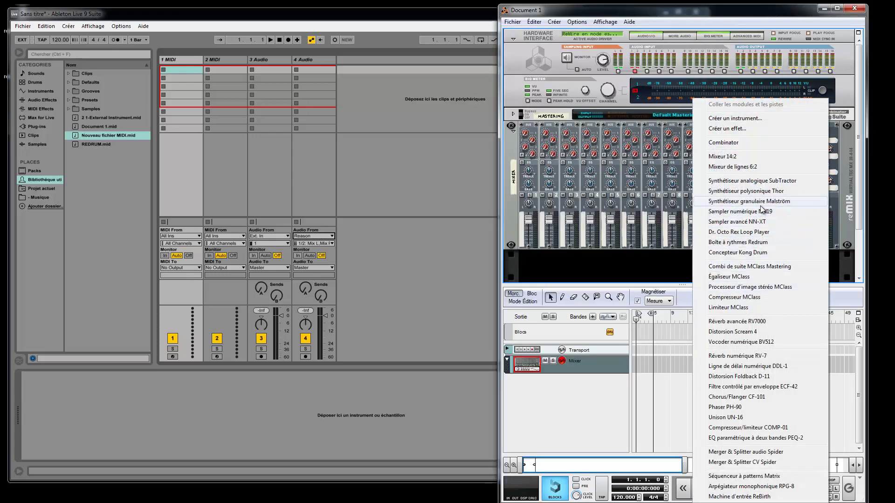
{"action": "left_click", "coordinate": [729, 237]}
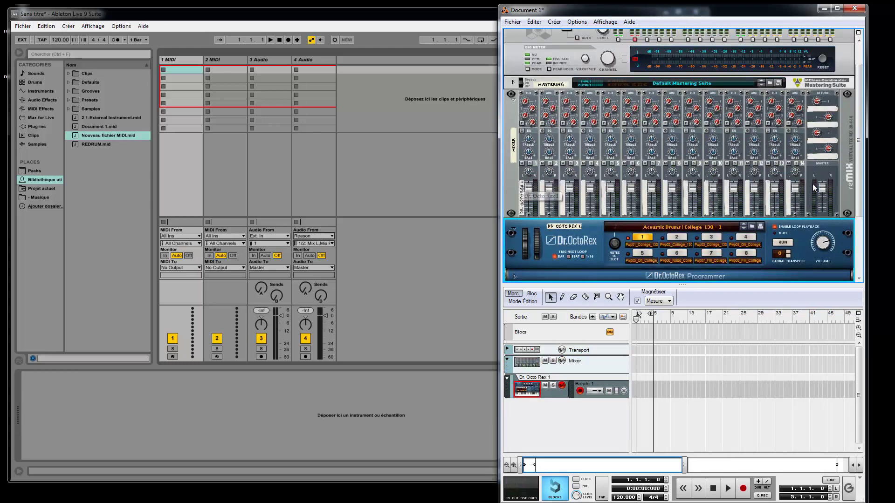
Step: Examine the cabling on the back of the rack, enlarging the rack area and unfolding the Mastering combinator
{"action": "scroll", "coordinate": [522, 187], "scroll_direction": "up", "scroll_amount": 2}
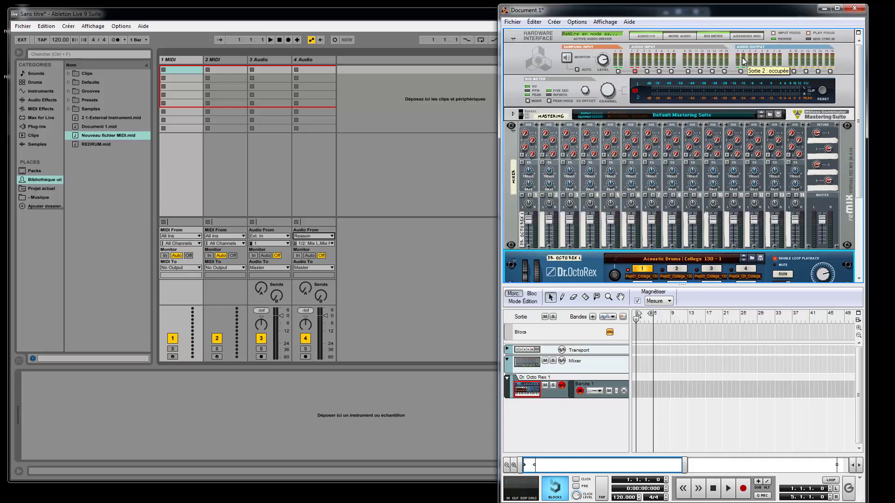
{"action": "key", "text": "Tab"}
{"action": "scroll", "coordinate": [691, 208], "scroll_direction": "down", "scroll_amount": 3}
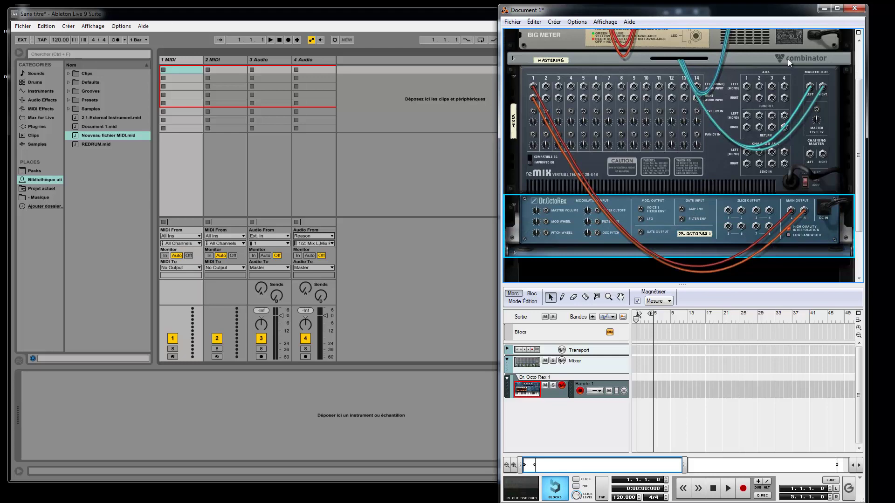
{"action": "left_click_drag", "start_coordinate": [599, 284], "coordinate": [606, 441]}
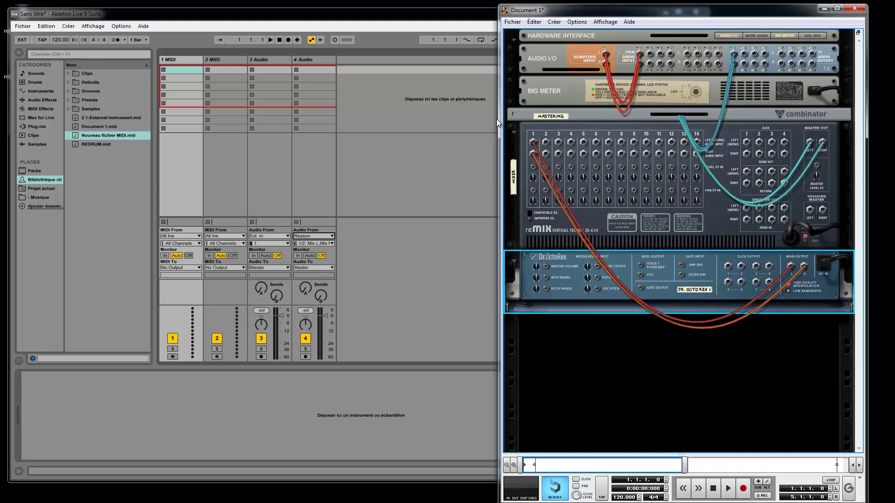
{"action": "left_click", "coordinate": [515, 117]}
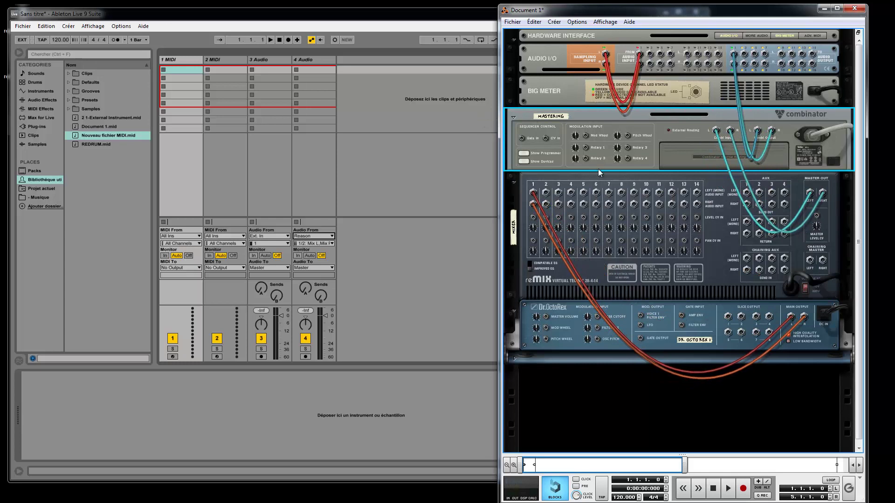
Step: In Ableton Live, set the 4 Audio track's monitoring to In and start playback
{"action": "left_click", "coordinate": [297, 256]}
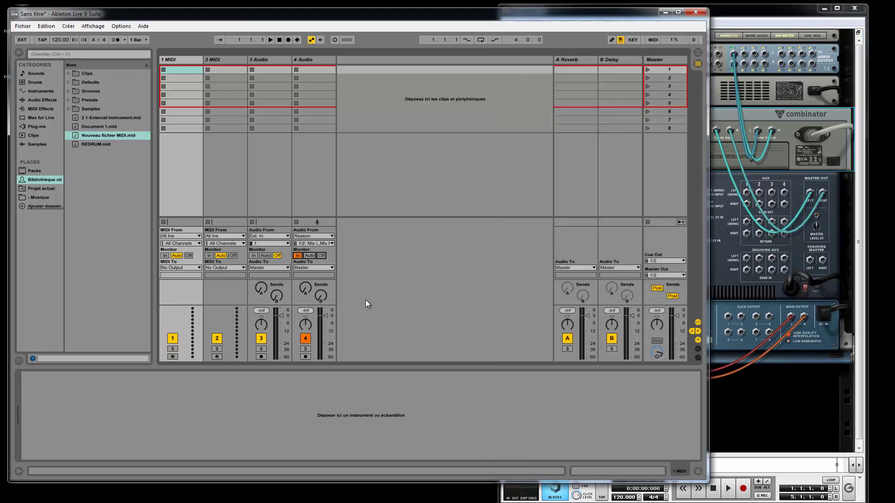
{"action": "left_click", "coordinate": [270, 40]}
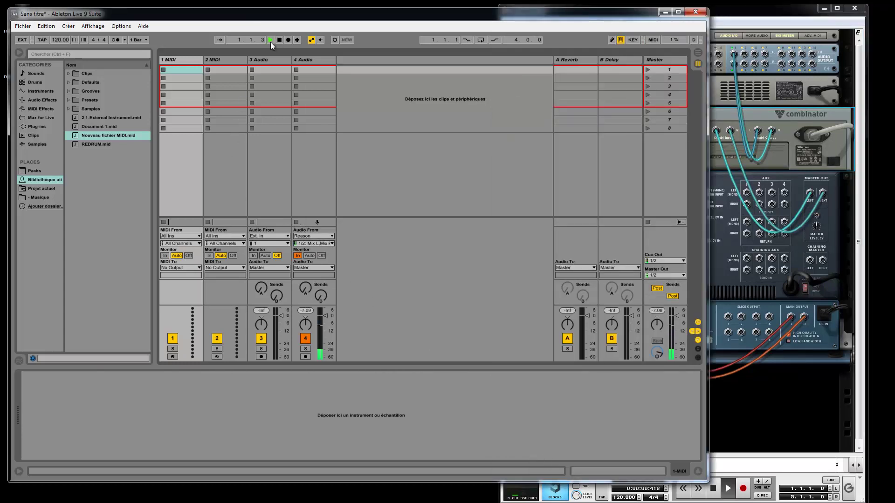
Step: Return to the front of the Reason rack and switch the playing Dr. Octo Rex to loop 2, then loop 3
{"action": "left_click", "coordinate": [754, 416]}
{"action": "key", "text": "Tab"}
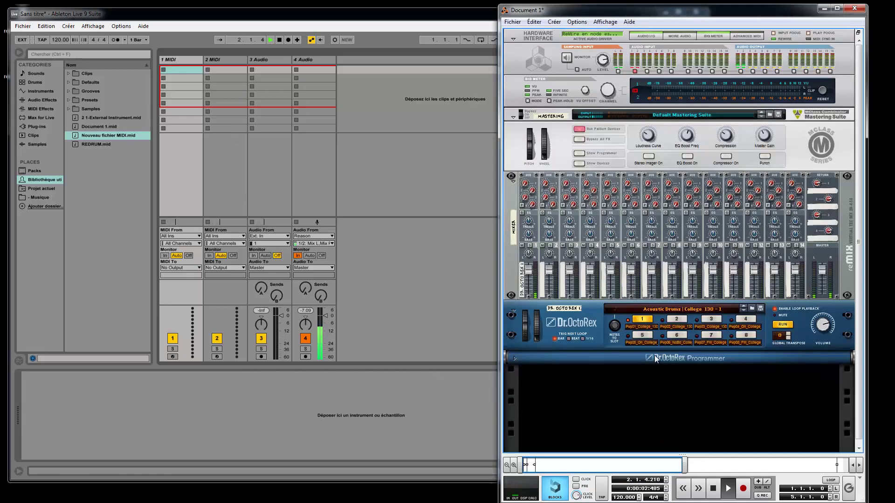
{"action": "left_click", "coordinate": [676, 319]}
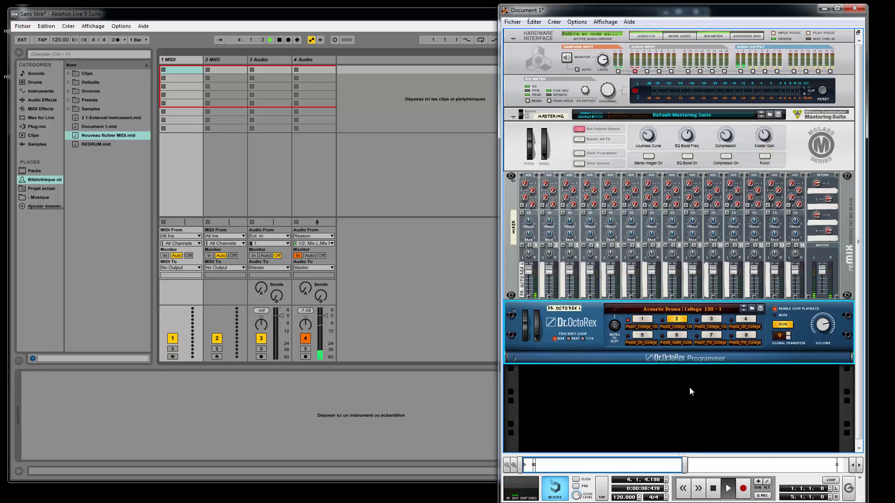
{"action": "left_click", "coordinate": [712, 328]}
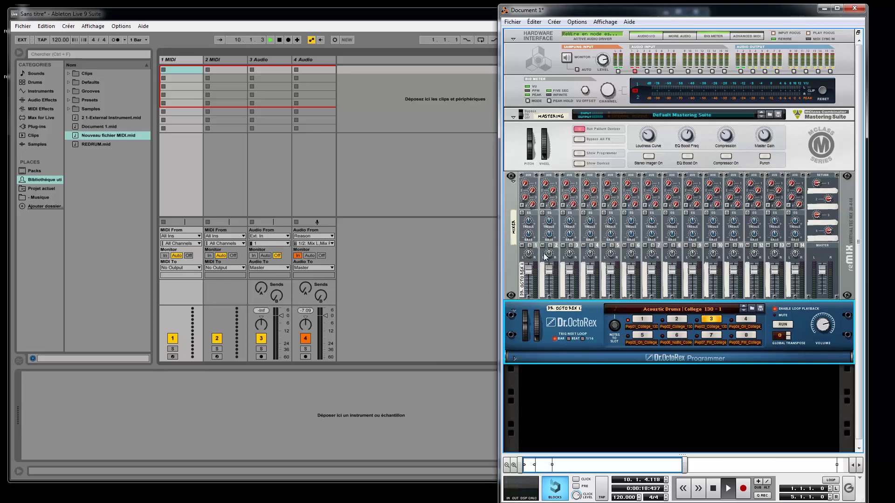
Step: Delete the Mixer and the Mastering combinator from the rack, leaving only the Dr. Octo Rex device
{"action": "right_click", "coordinate": [518, 191]}
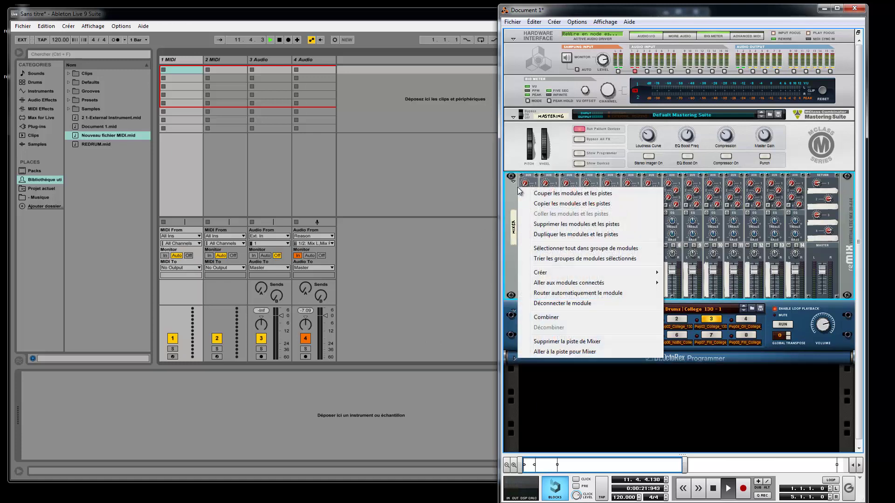
{"action": "left_click", "coordinate": [507, 209]}
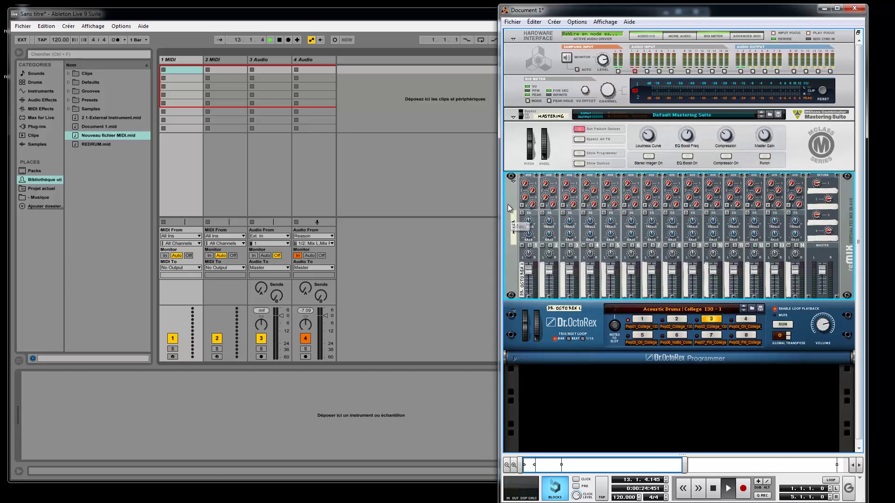
{"action": "right_click", "coordinate": [507, 196]}
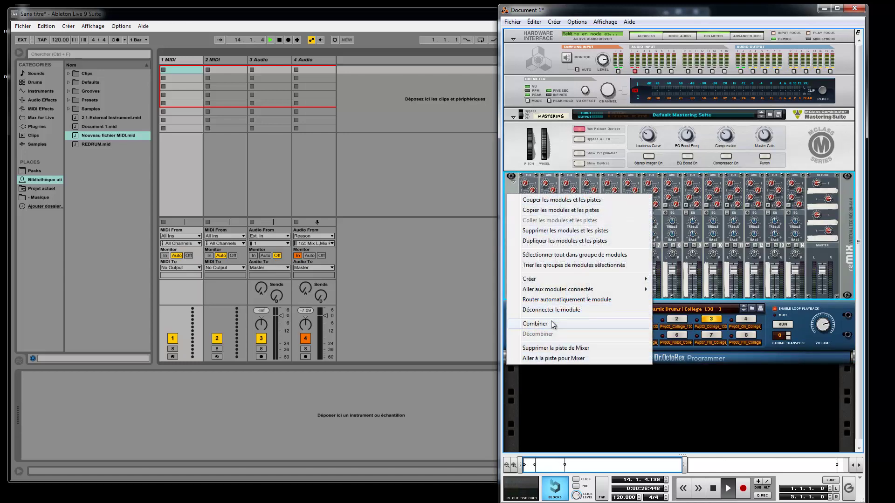
{"action": "left_click", "coordinate": [564, 347]}
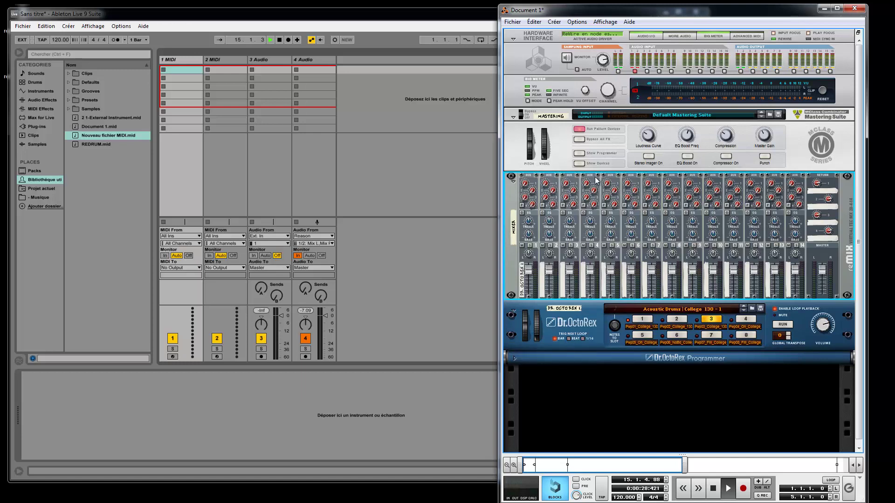
{"action": "key", "text": "Return"}
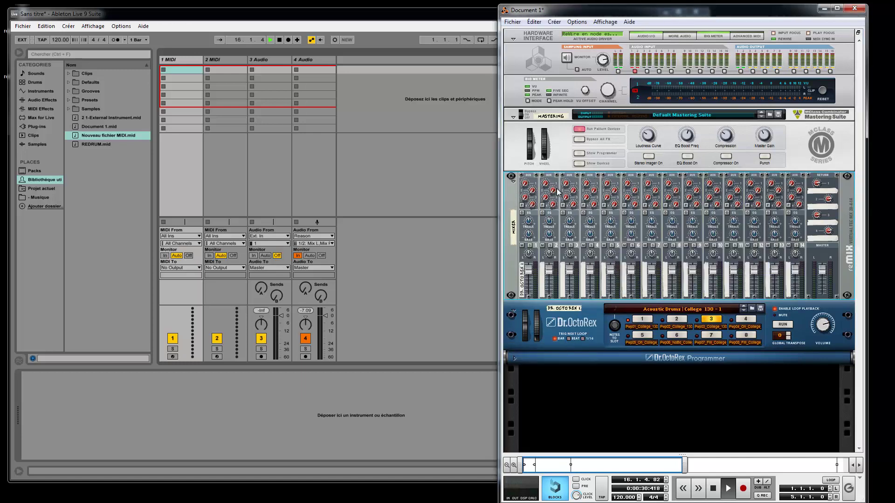
{"action": "right_click", "coordinate": [561, 138]}
{"action": "left_click", "coordinate": [601, 187]}
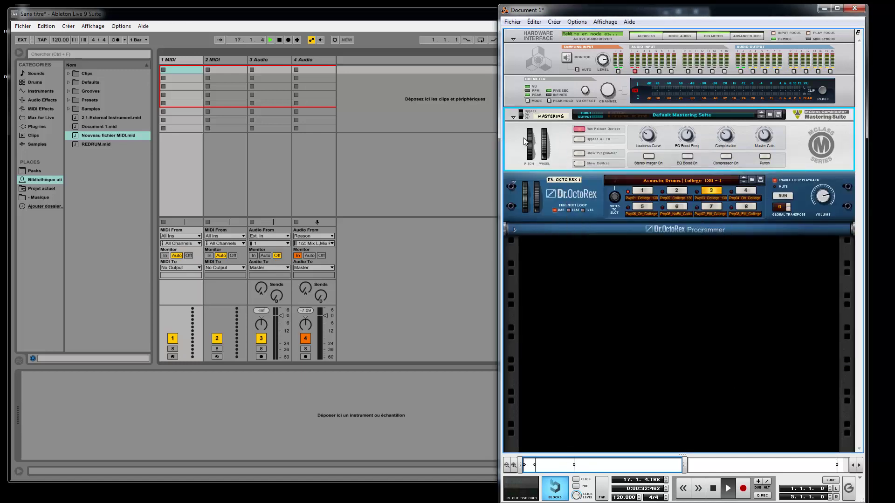
{"action": "key", "text": "Return"}
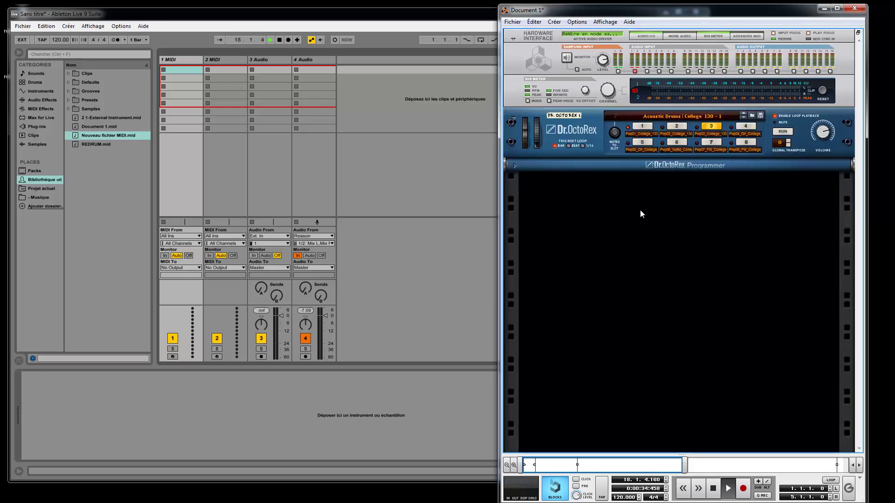
Step: Connect Dr. Octo Rex's main outputs directly to the first audio output pair on the rack's back and play its loop
{"action": "key", "text": "Tab"}
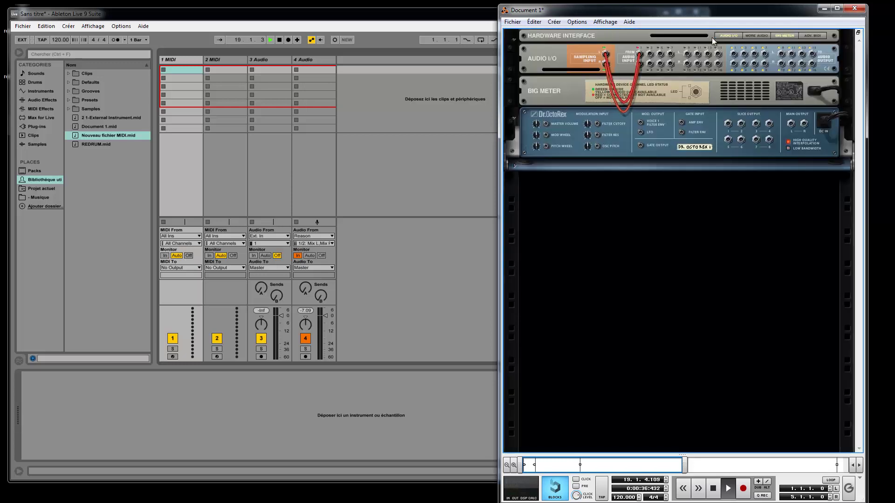
{"action": "left_click_drag", "start_coordinate": [792, 126], "coordinate": [733, 56]}
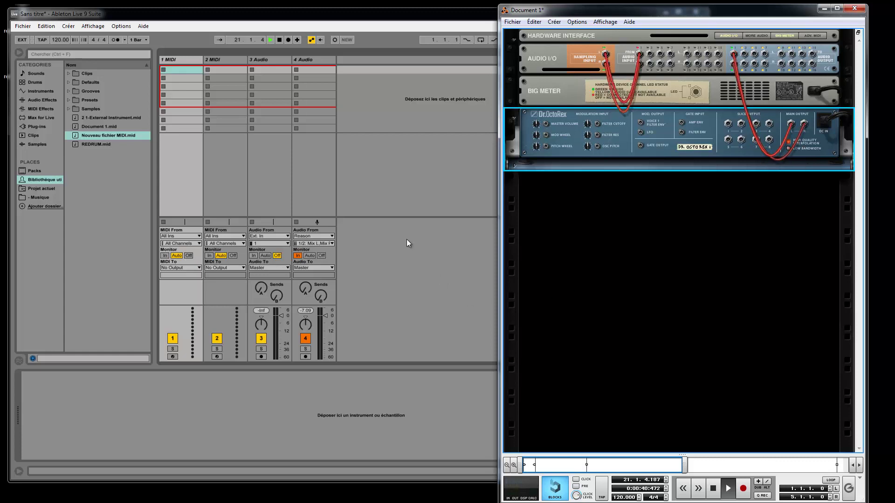
{"action": "key", "text": "Tab"}
{"action": "left_click", "coordinate": [726, 493]}
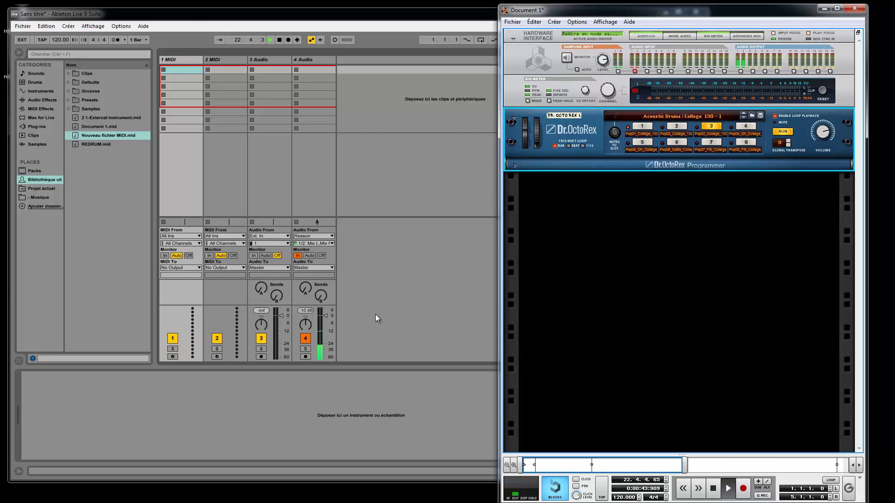
Step: In Ableton Live, adjust the 4 Audio track's volume to slightly below 0 dB while the loop plays
{"action": "left_click", "coordinate": [320, 315]}
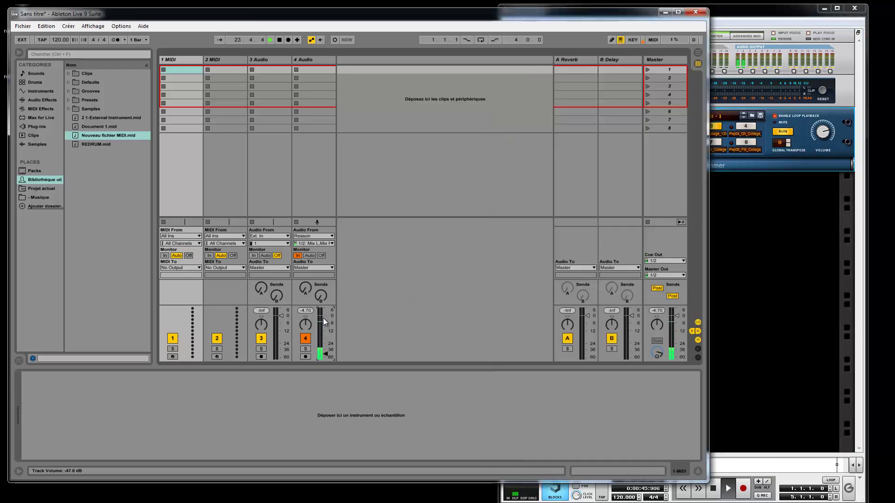
{"action": "left_click", "coordinate": [322, 318]}
Step: In Reason, add a second Dr. Octo Rex below the first and connect its main outputs to the second audio output pair
{"action": "left_click", "coordinate": [782, 223]}
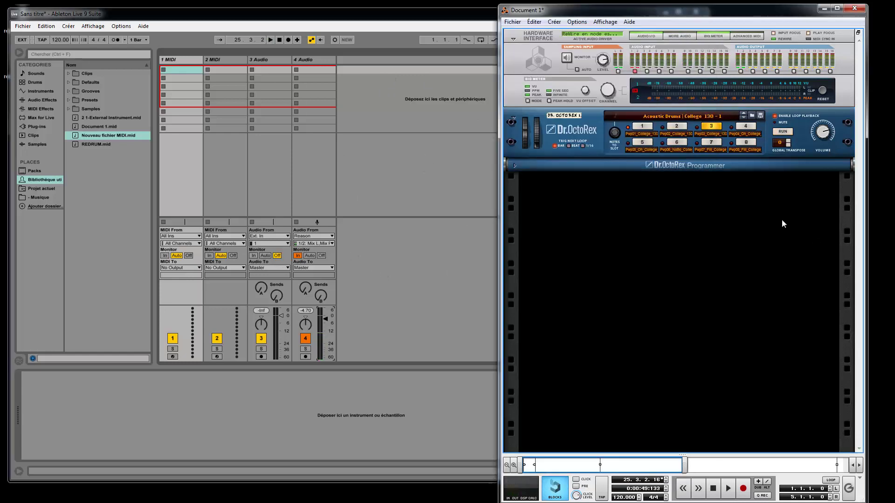
{"action": "right_click", "coordinate": [617, 191]}
{"action": "left_click", "coordinate": [697, 232]}
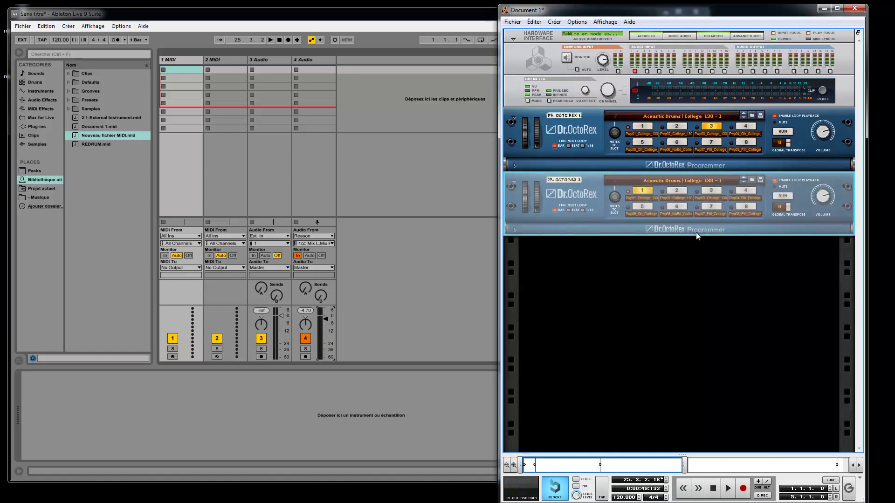
{"action": "key", "text": "Tab"}
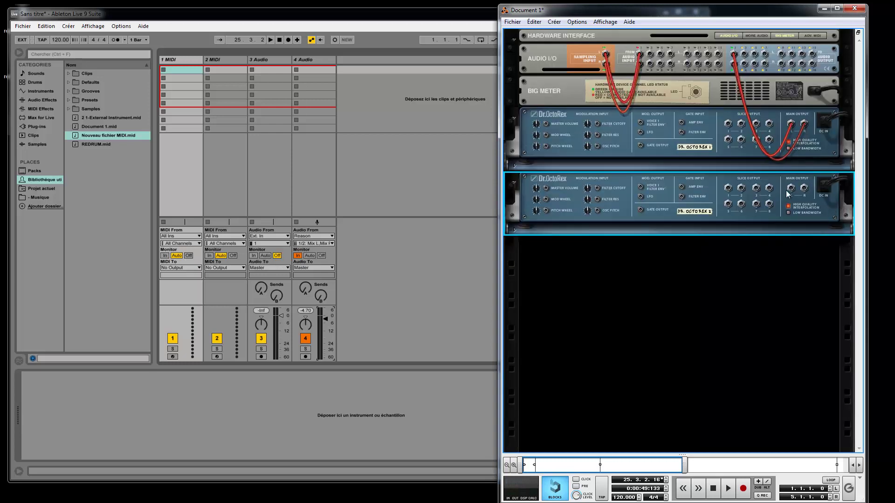
{"action": "left_click_drag", "start_coordinate": [794, 192], "coordinate": [744, 56]}
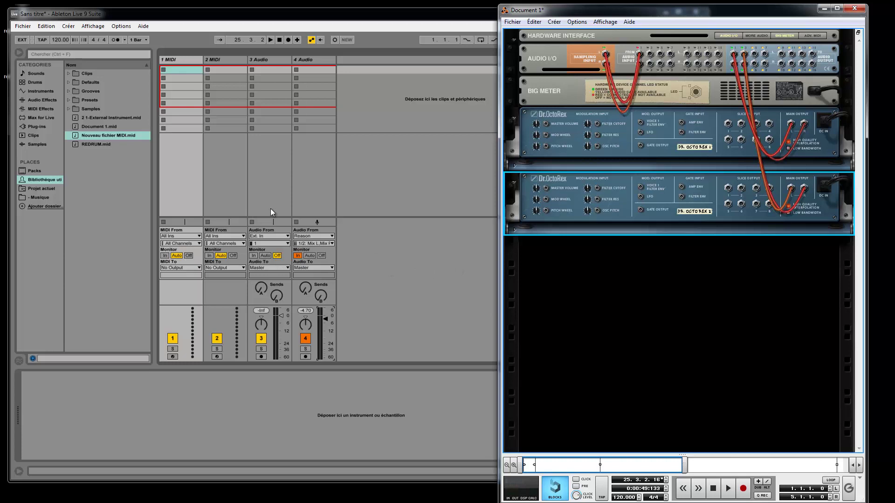
Step: In Ableton Live, insert a new audio track and place it after the 4 Audio track
{"action": "left_click", "coordinate": [348, 63]}
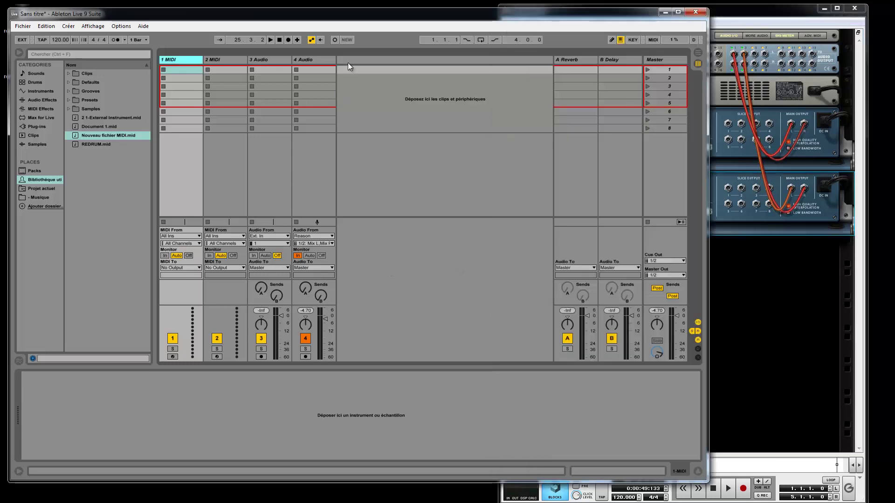
{"action": "key", "text": "ctrl+t"}
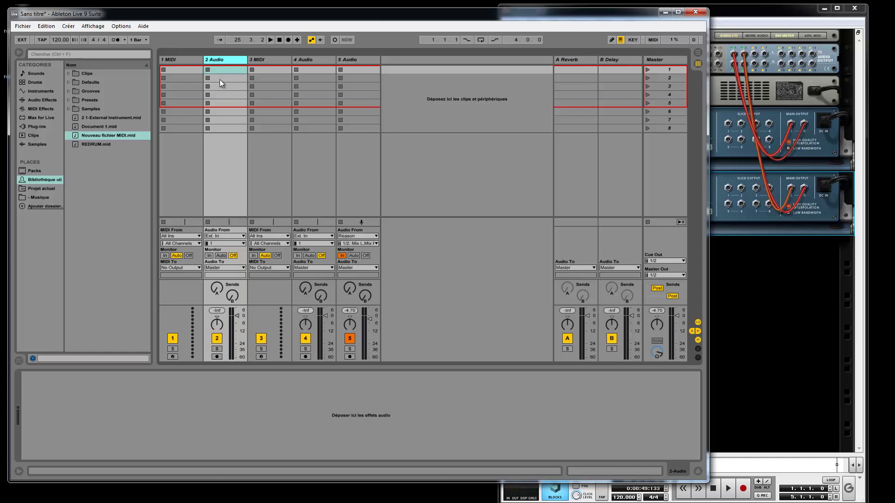
{"action": "left_click_drag", "start_coordinate": [215, 60], "coordinate": [388, 66]}
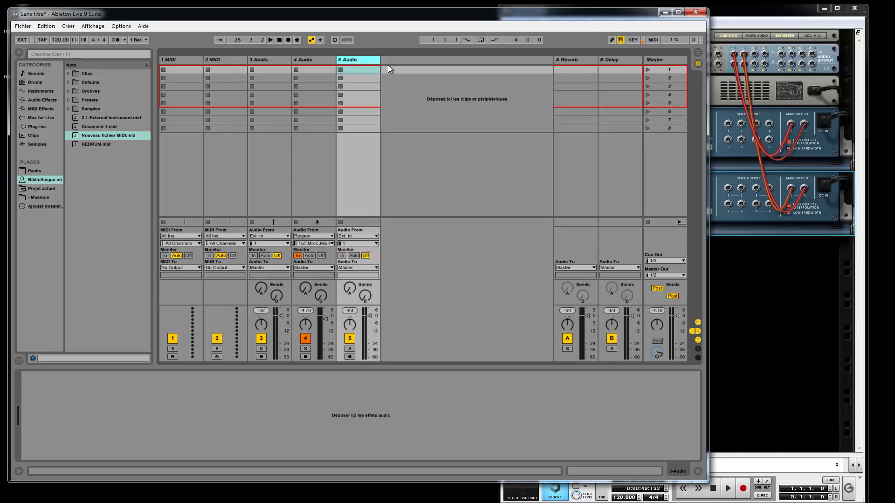
Step: Set the 5 Audio track's input to Reason, channel pair 3/4, and its monitoring to In
{"action": "left_click", "coordinate": [356, 236]}
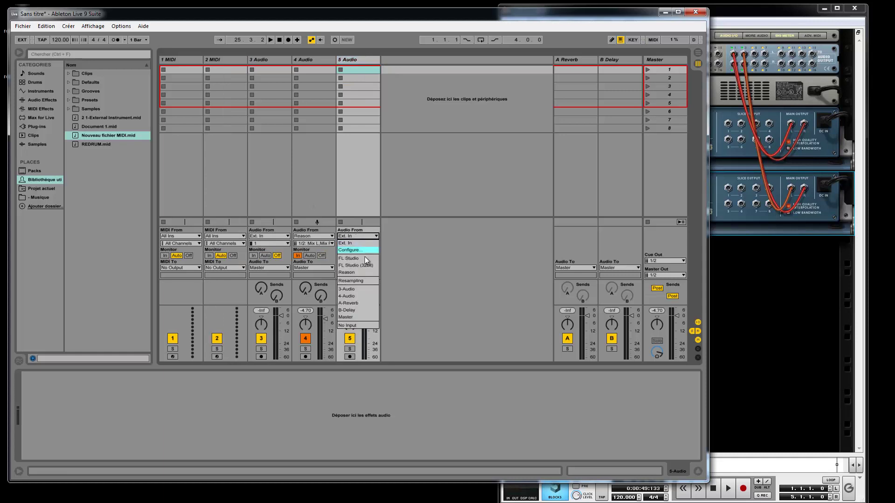
{"action": "left_click", "coordinate": [364, 272]}
{"action": "left_click", "coordinate": [354, 243]}
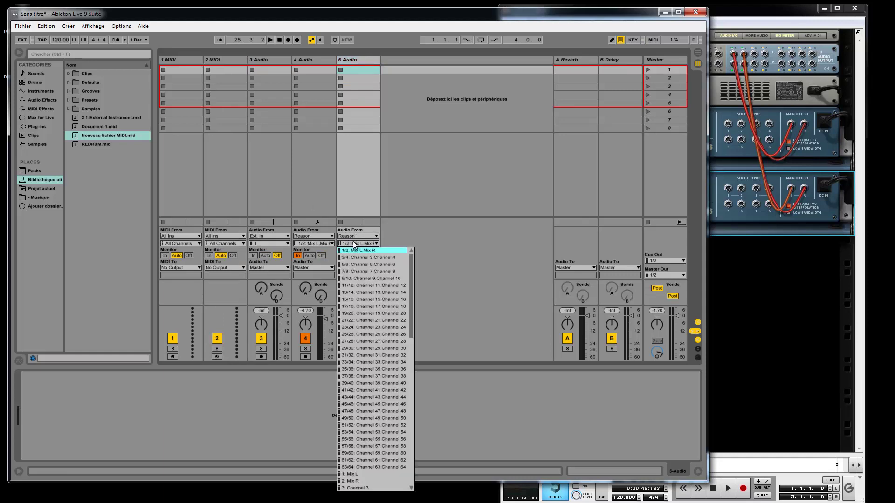
{"action": "left_click", "coordinate": [363, 258]}
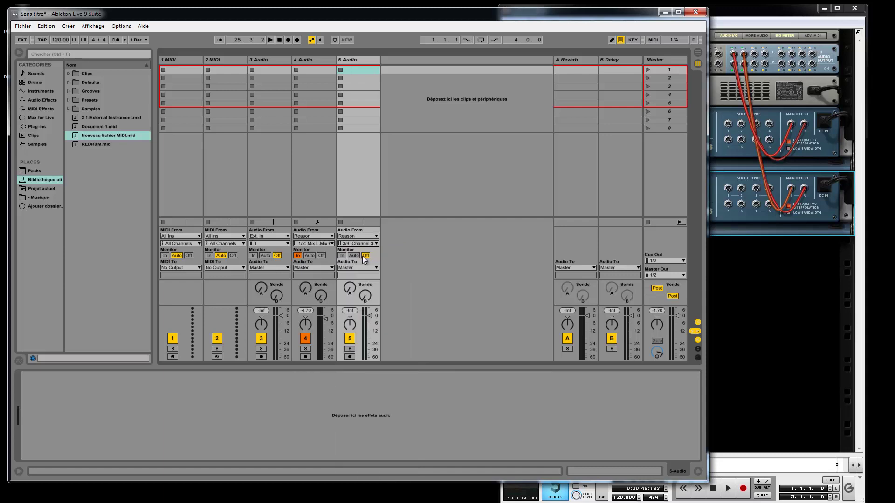
{"action": "left_click", "coordinate": [342, 256]}
Step: In Reason, turn the rack to its front and load the Percussion Cajon 100 - 1 patch into the second Dr. Octo Rex
{"action": "left_click", "coordinate": [720, 254]}
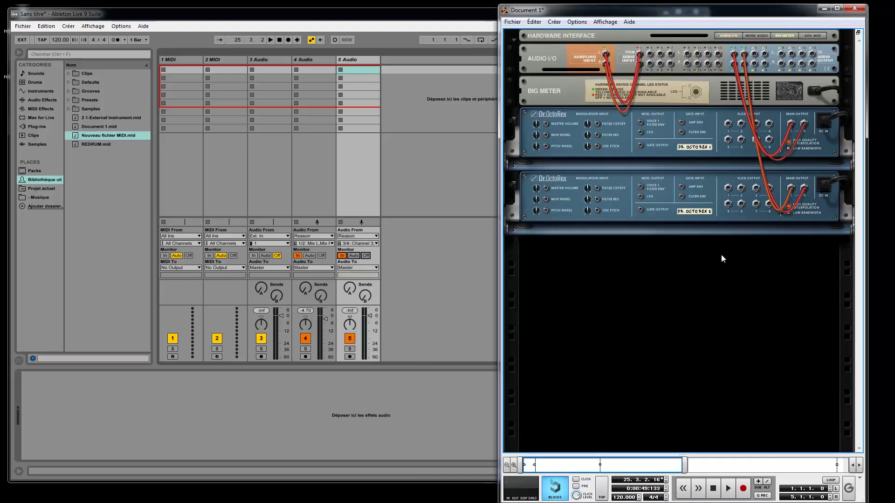
{"action": "key", "text": "Tab"}
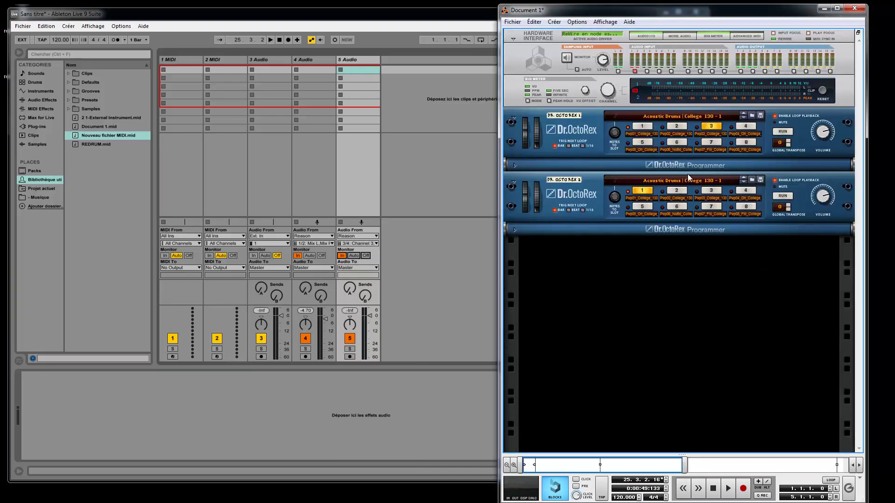
{"action": "left_click", "coordinate": [753, 178]}
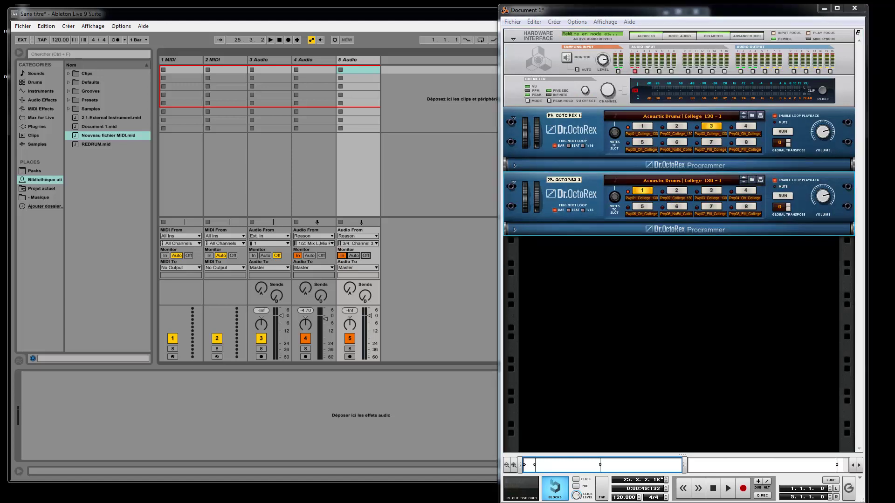
{"action": "key", "text": "Return"}
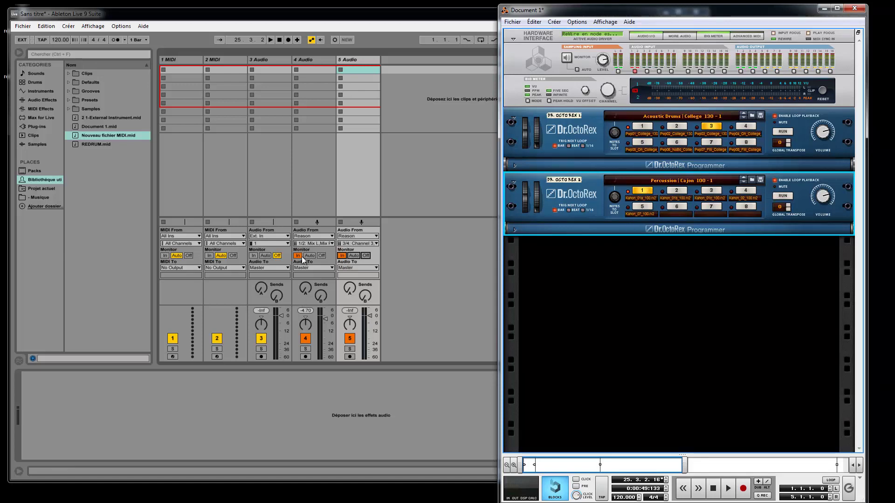
Step: Start playback of both loops and pull the 4 Audio track's volume all the way down in Ableton Live
{"action": "left_click", "coordinate": [272, 39]}
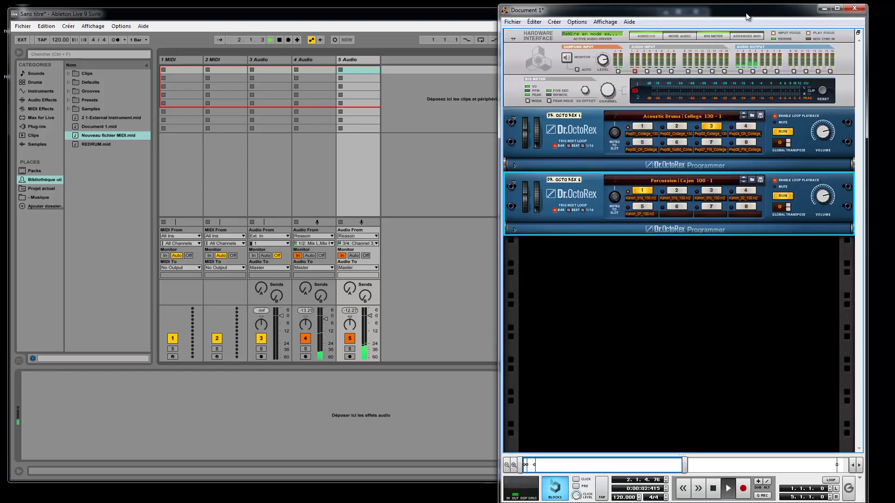
{"action": "key", "text": "alt+Tab"}
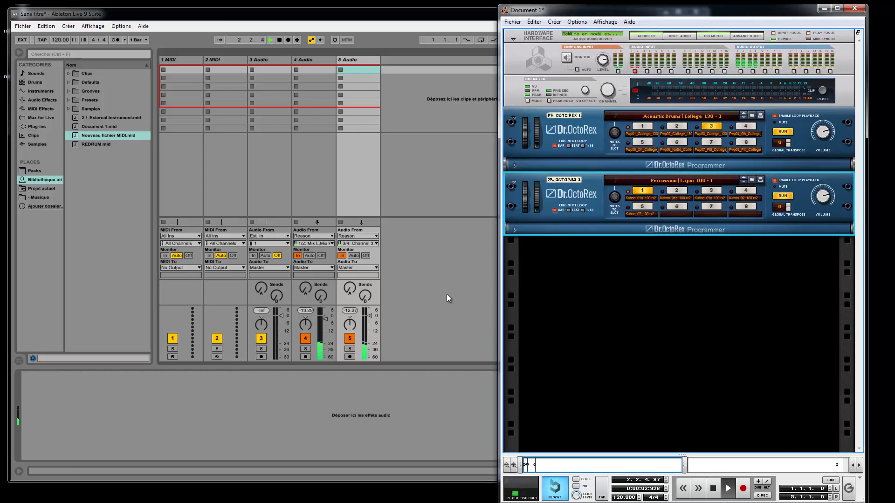
{"action": "left_click", "coordinate": [322, 320]}
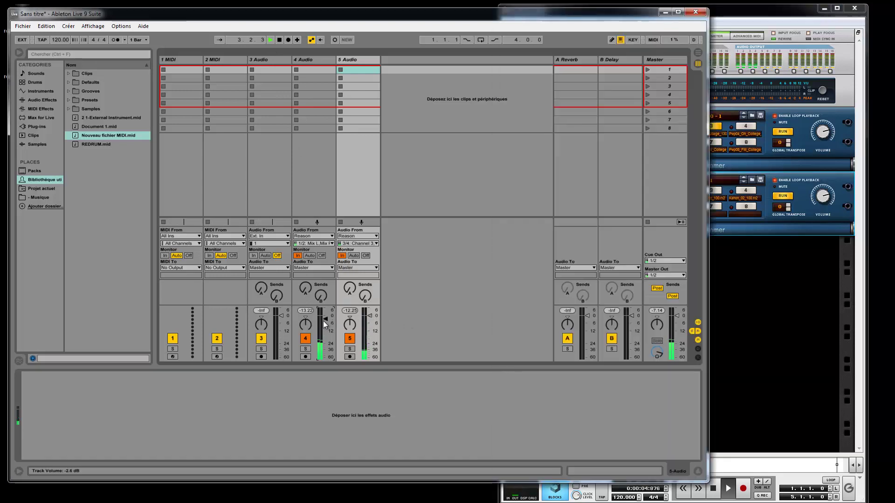
Step: Switch the second Dr. Octo Rex to loop 2 and loop 3, and raise the 4 Audio track's volume to -1.6 dB
{"action": "left_click", "coordinate": [736, 161]}
{"action": "left_click", "coordinate": [676, 191]}
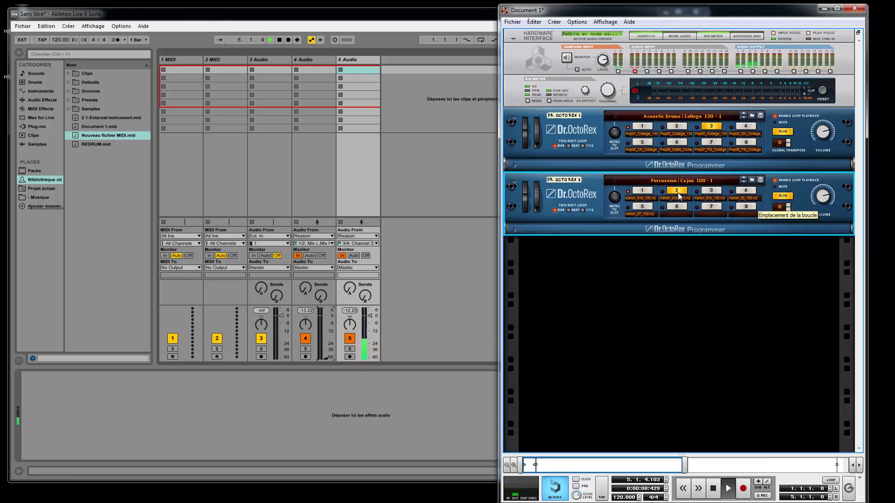
{"action": "left_click", "coordinate": [715, 191]}
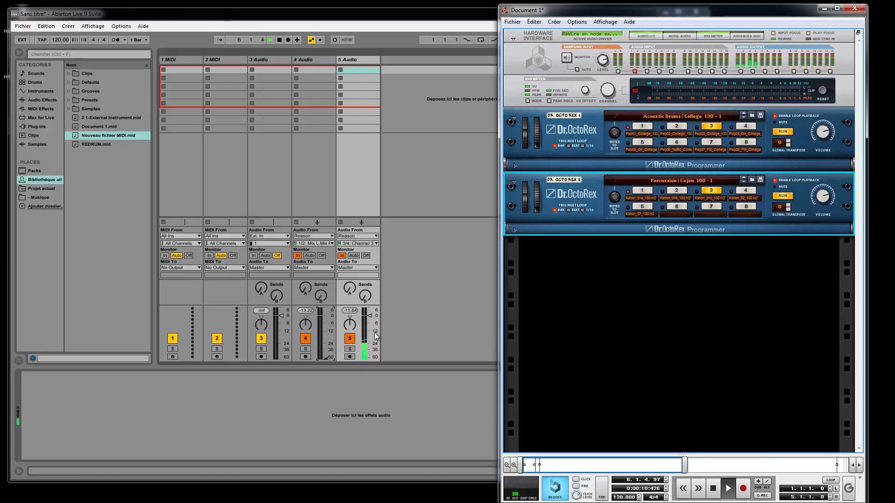
{"action": "left_click", "coordinate": [323, 356]}
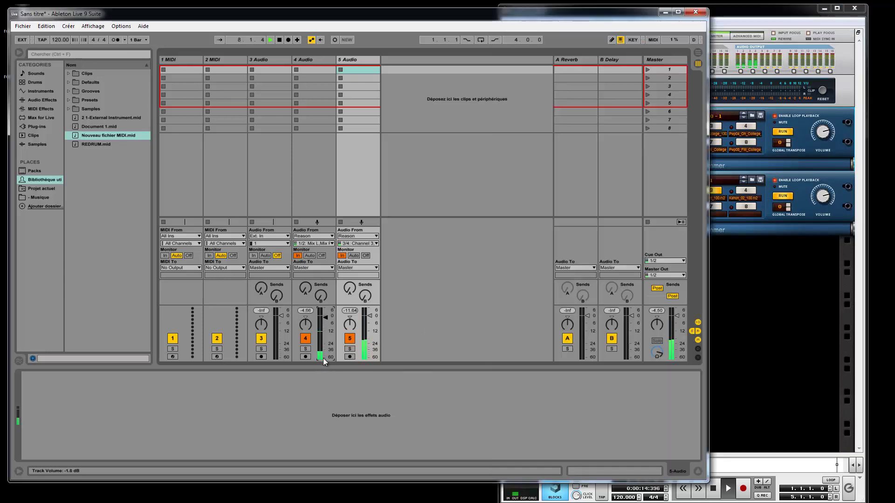
Step: Try loop 8 on the first Dr. Octo Rex, set both devices to loop 1, and stop playback
{"action": "left_click", "coordinate": [746, 142]}
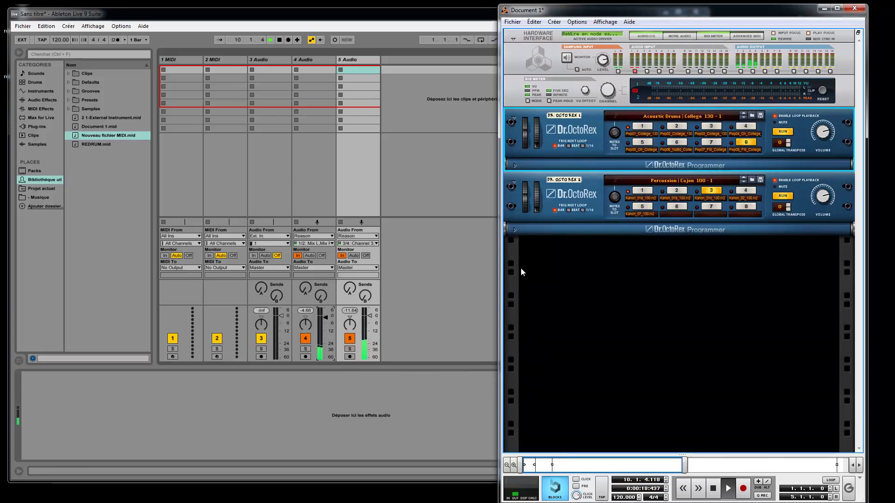
{"action": "left_click", "coordinate": [642, 127]}
{"action": "left_click", "coordinate": [642, 191]}
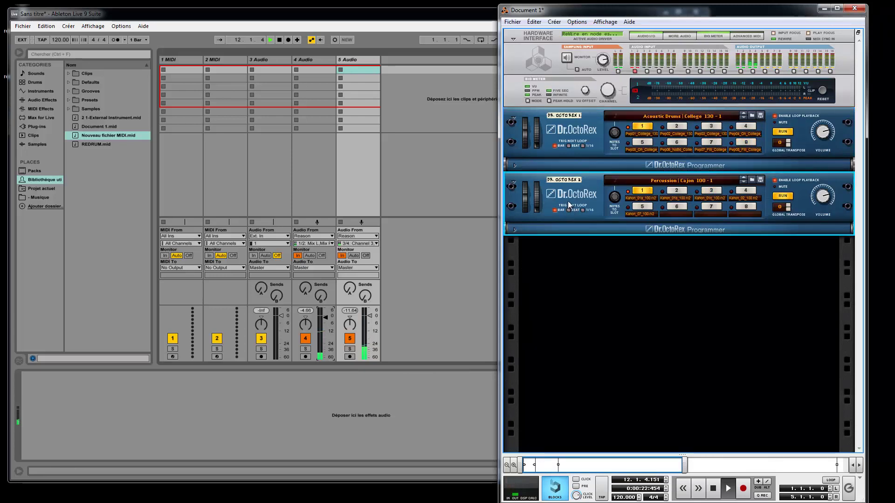
{"action": "left_click", "coordinate": [631, 262]}
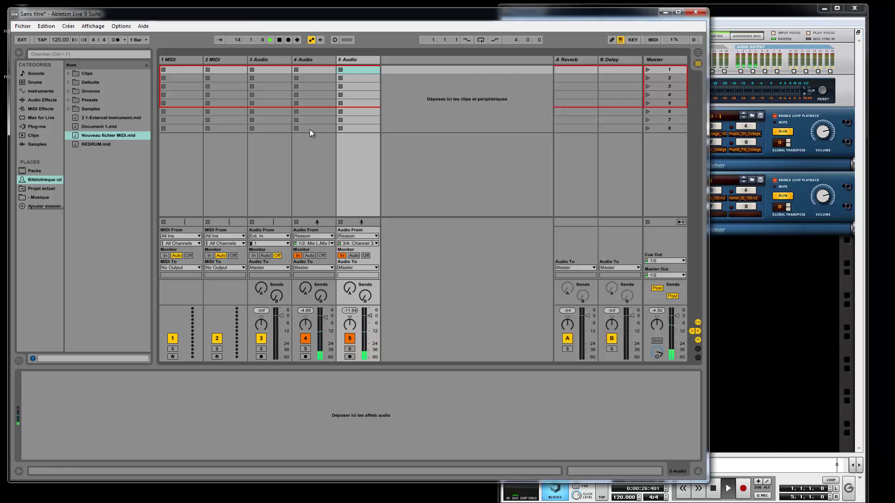
{"action": "left_click", "coordinate": [279, 40]}
Step: In Reason, add a Redrum drum machine below the second Dr. Octo Rex and turn the rack to its back
{"action": "left_click", "coordinate": [744, 262]}
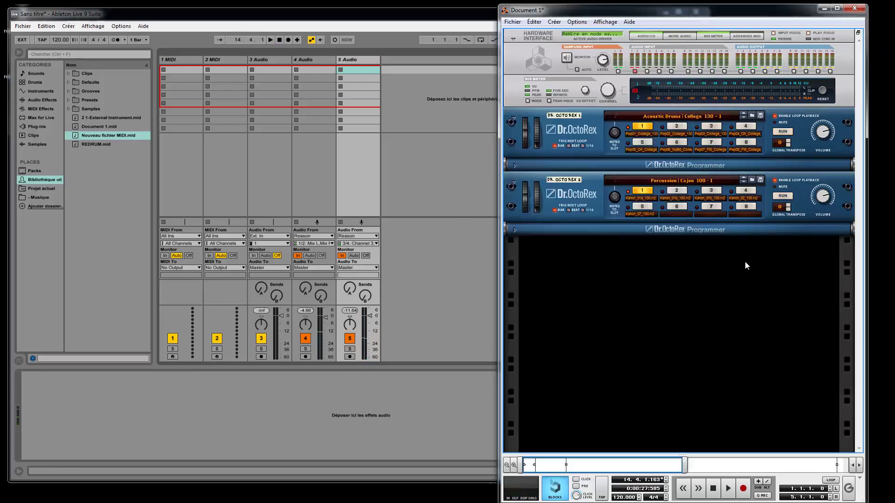
{"action": "right_click", "coordinate": [642, 263]}
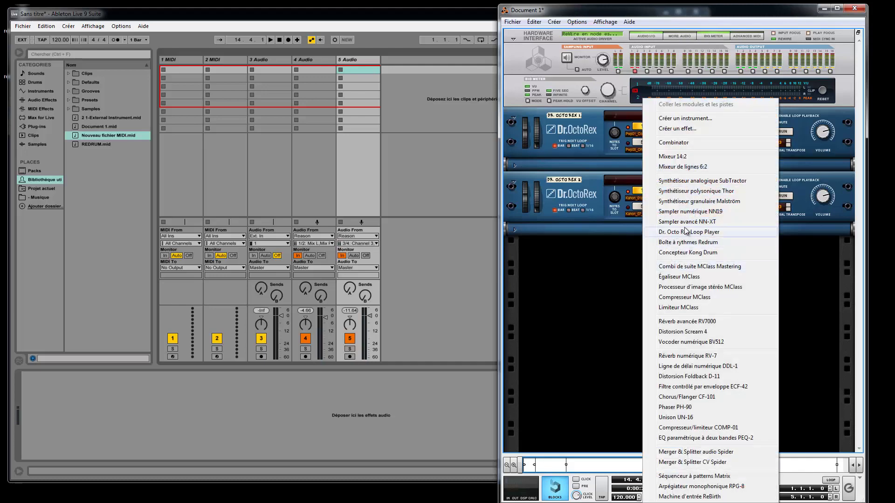
{"action": "left_click", "coordinate": [694, 244]}
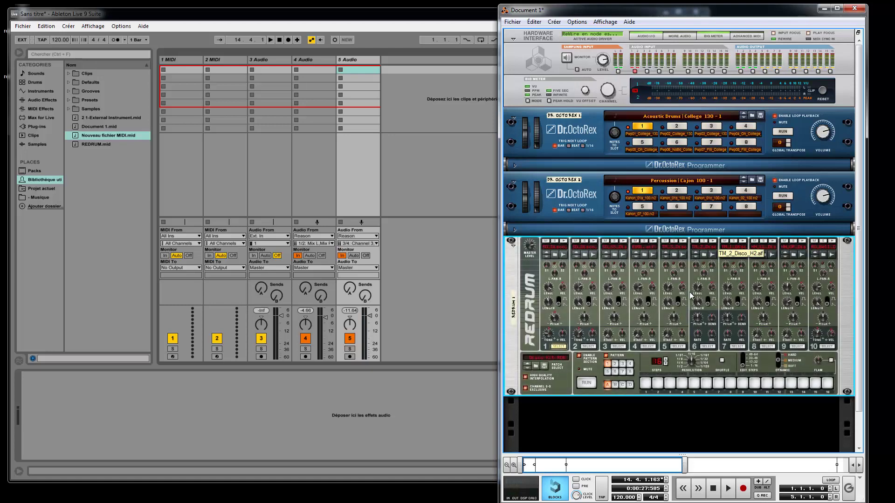
{"action": "key", "text": "Tab"}
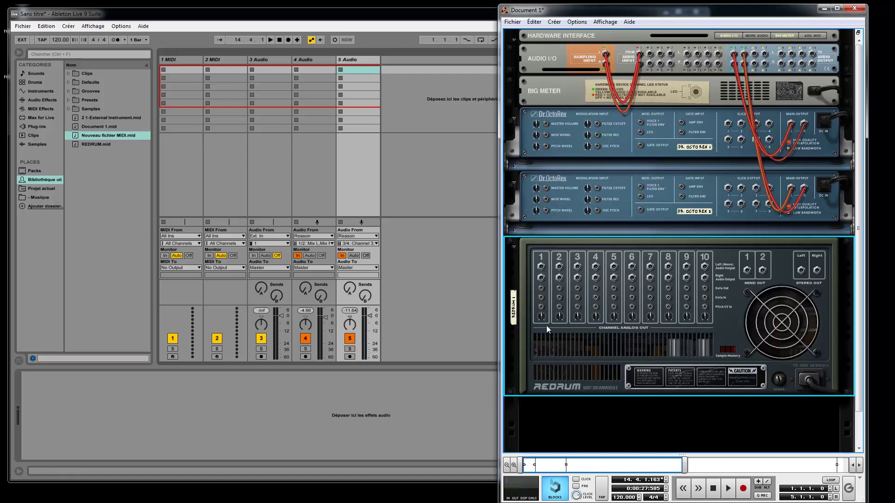
Step: Delete the Redrum drum machine from the rack
{"action": "left_click_drag", "start_coordinate": [805, 274], "coordinate": [821, 289]}
{"action": "right_click", "coordinate": [711, 269]}
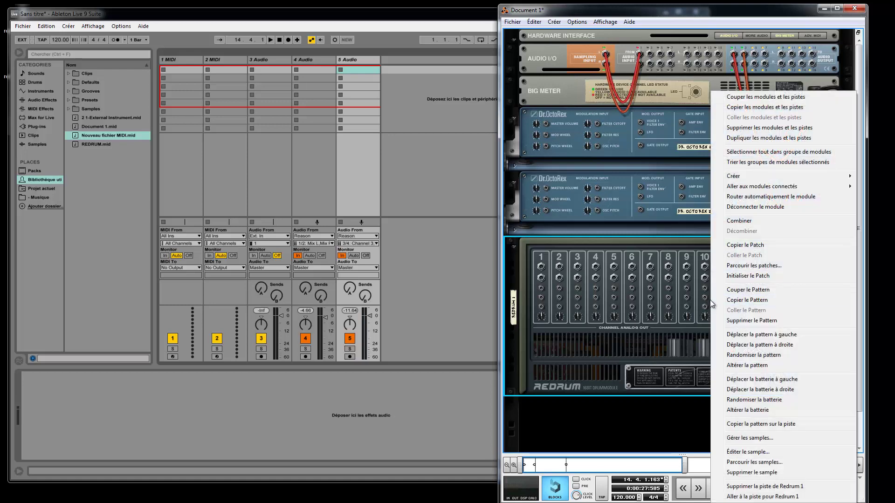
{"action": "left_click", "coordinate": [660, 304]}
{"action": "key", "text": "Delete"}
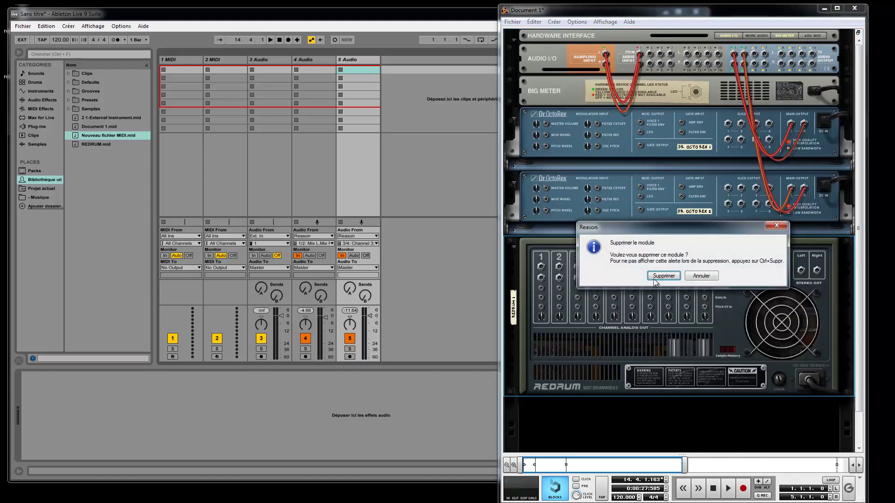
{"action": "left_click", "coordinate": [651, 278]}
Step: Add a SubTractor synthesizer below the second Dr. Octo Rex and connect its mono output to audio output 5
{"action": "right_click", "coordinate": [613, 286]}
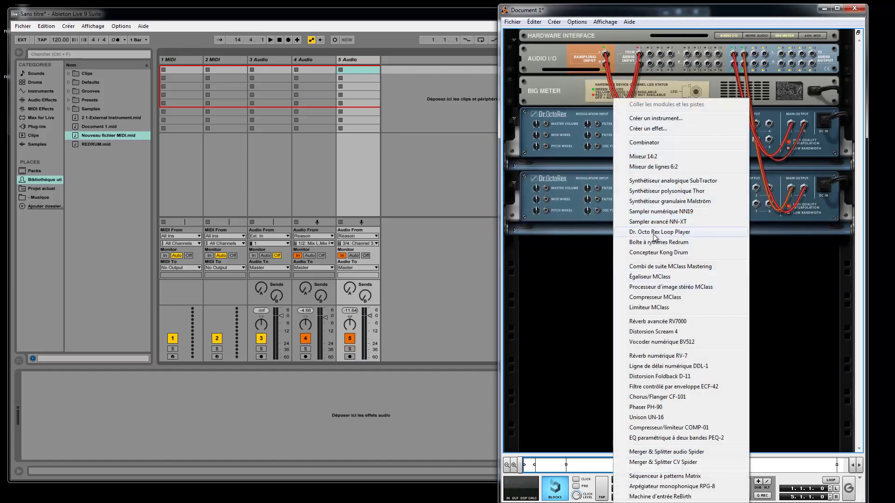
{"action": "left_click", "coordinate": [673, 181]}
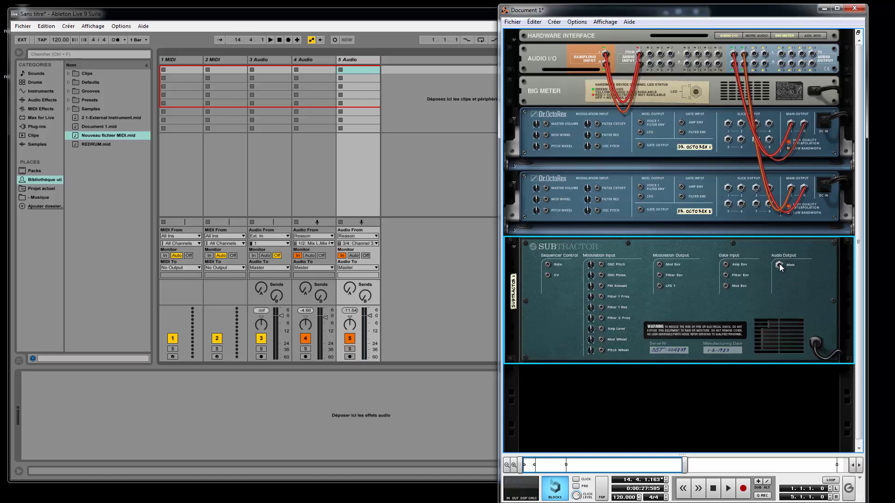
{"action": "left_click_drag", "start_coordinate": [779, 264], "coordinate": [754, 55]}
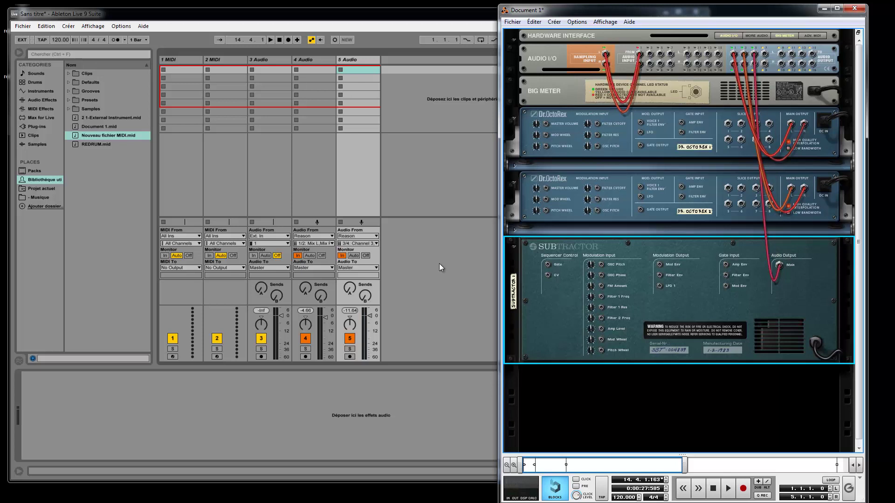
Step: In Ableton Live, insert an audio track after 5 Audio and set its input source to Reason
{"action": "left_click", "coordinate": [386, 67]}
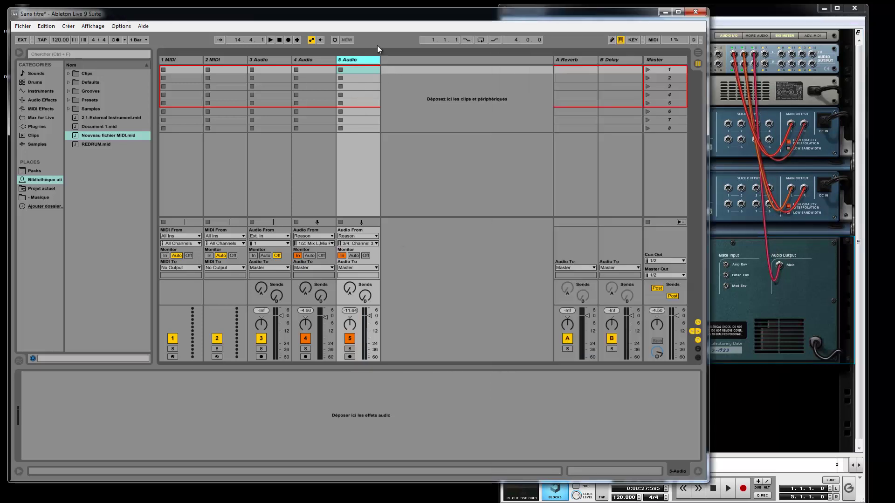
{"action": "key", "text": "ctrl+t"}
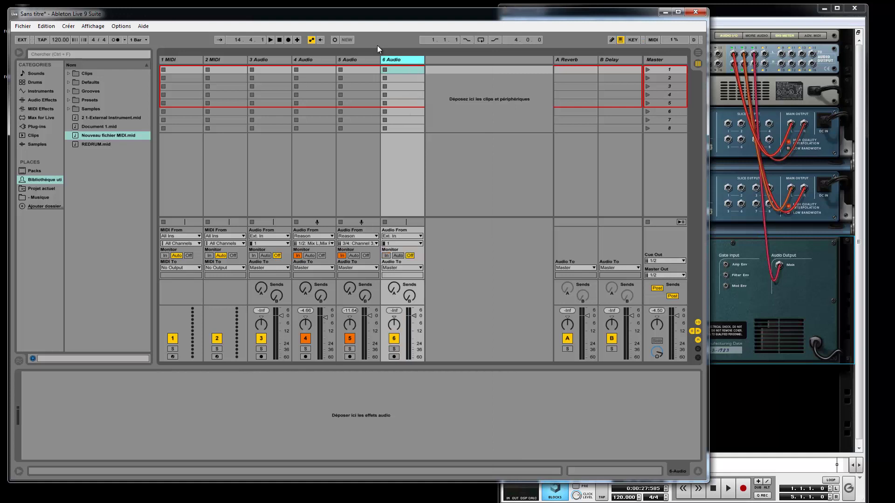
{"action": "left_click", "coordinate": [396, 236]}
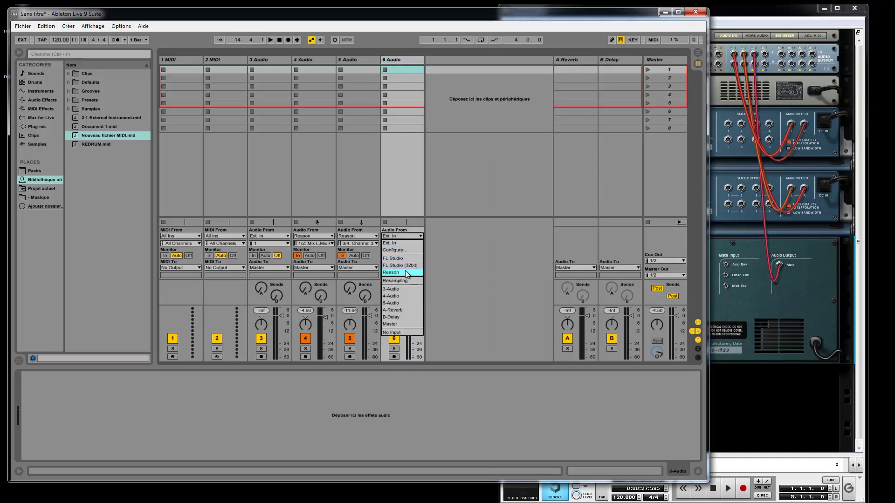
{"action": "left_click", "coordinate": [404, 272]}
Step: Set the 6 Audio track's input channel to 5: Channel 5 with monitoring on In, and return to Reason
{"action": "left_click", "coordinate": [401, 244]}
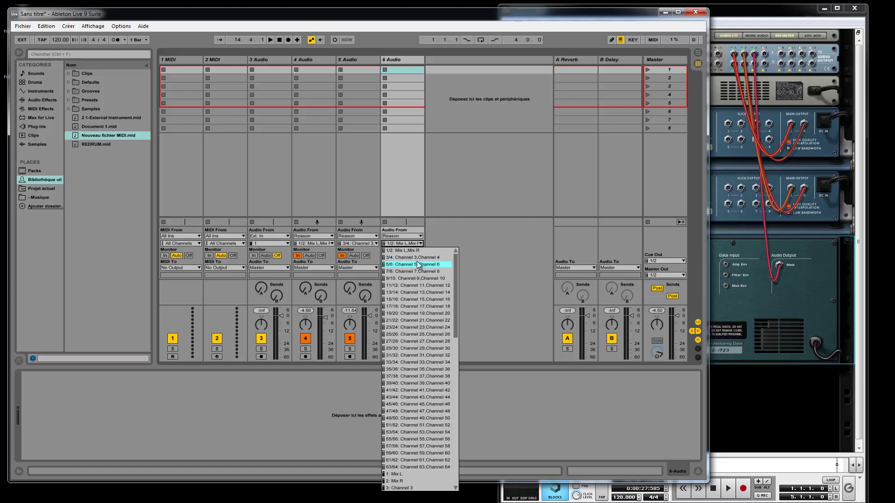
{"action": "scroll", "coordinate": [419, 373], "scroll_direction": "down", "scroll_amount": 5}
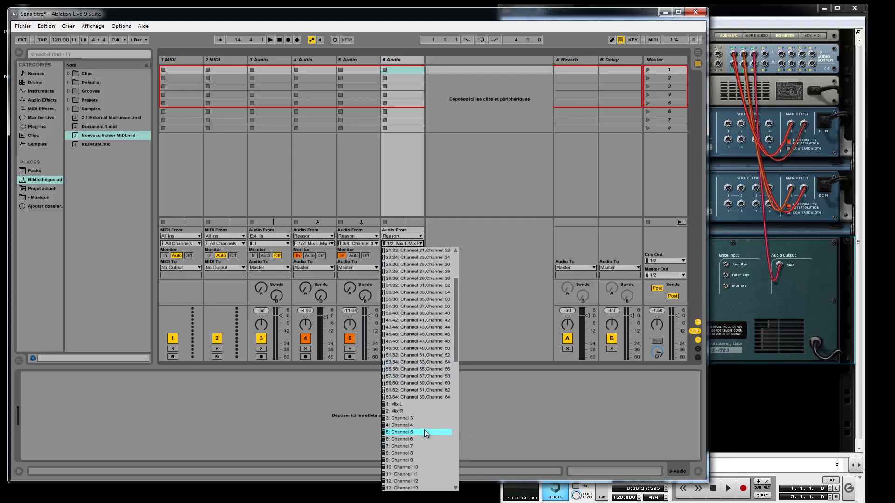
{"action": "left_click", "coordinate": [406, 431]}
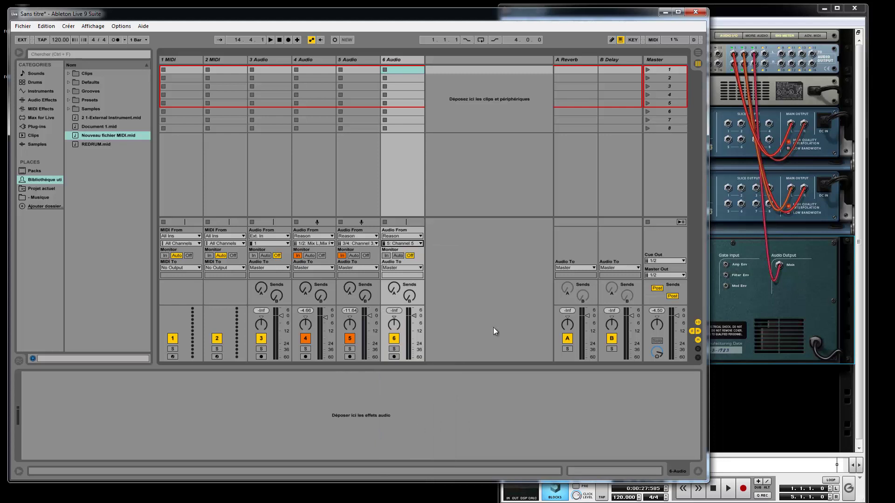
{"action": "left_click", "coordinate": [386, 256]}
{"action": "left_click", "coordinate": [716, 283]}
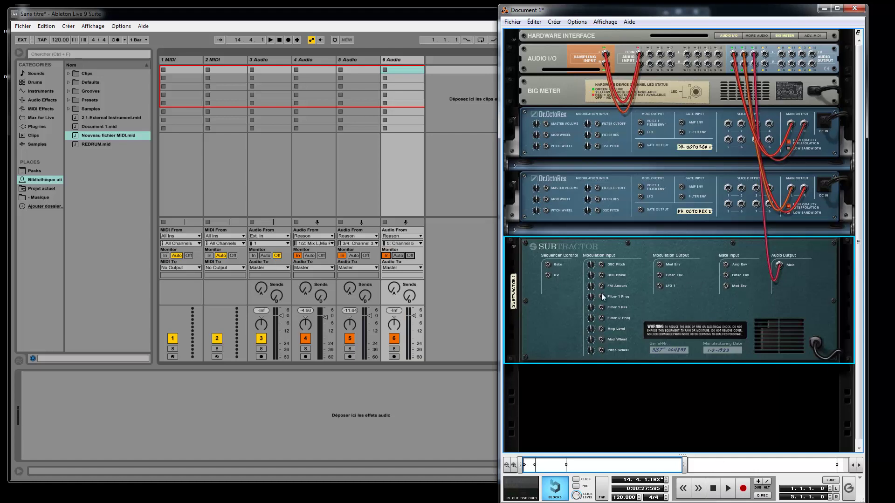
Step: Flip the Reason rack to its front and play test notes on SubTractor with the on-screen piano keys
{"action": "key", "text": "Tab"}
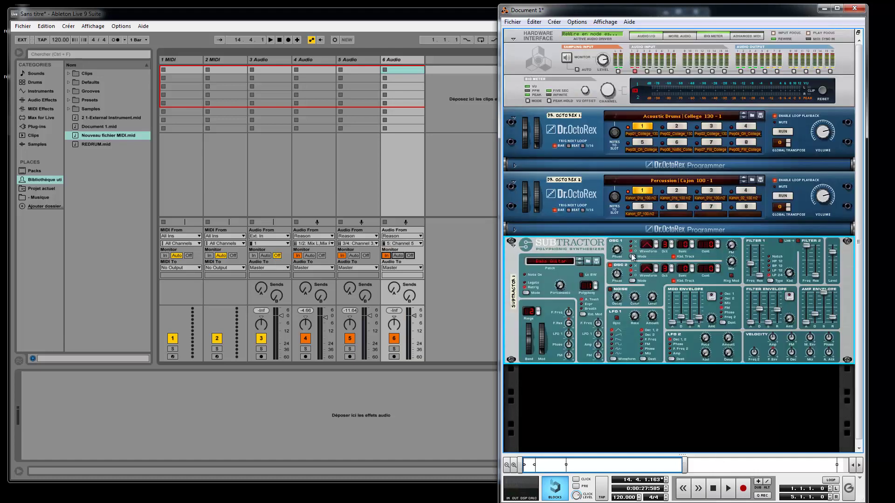
{"action": "key", "text": "F4"}
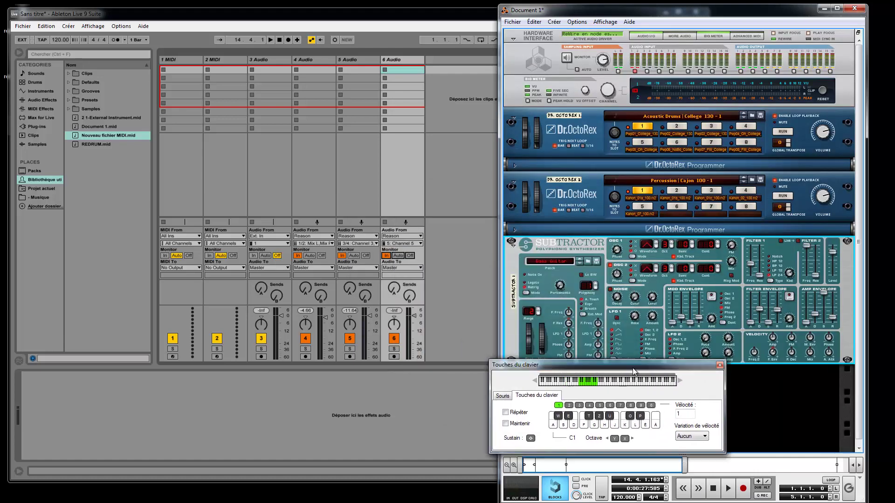
{"action": "key", "text": "a"}
{"action": "key", "text": "a"}
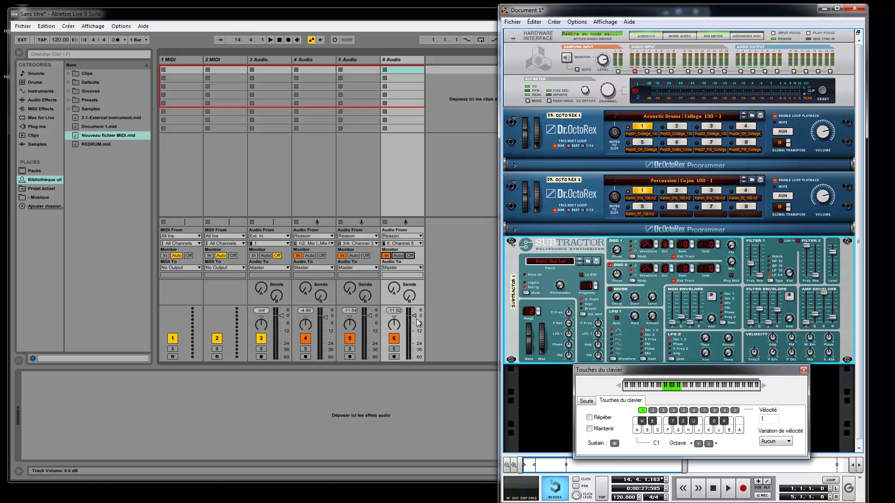
{"action": "key", "text": "a"}
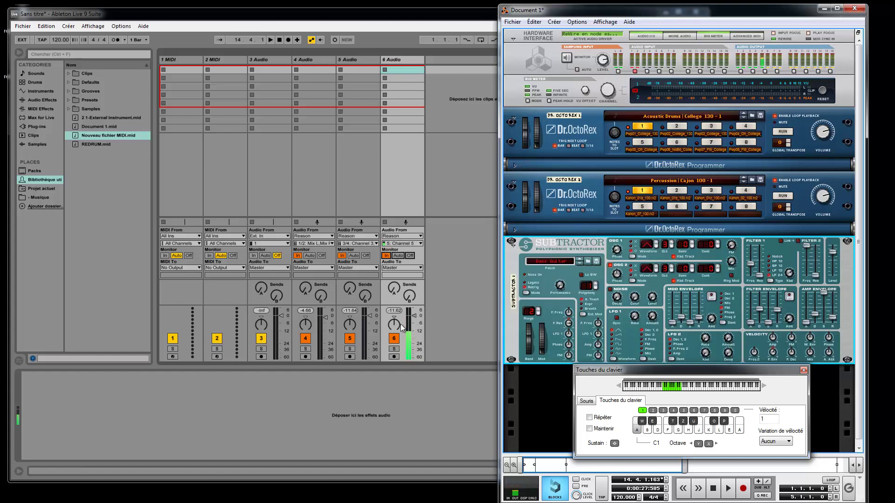
Step: In Ableton Live, set the 6 Audio track's input channel to 5/6: Channel 5,Channel 6, and play a test note back in Reason
{"action": "left_click", "coordinate": [391, 244]}
{"action": "scroll", "coordinate": [407, 255], "scroll_direction": "up", "scroll_amount": 5}
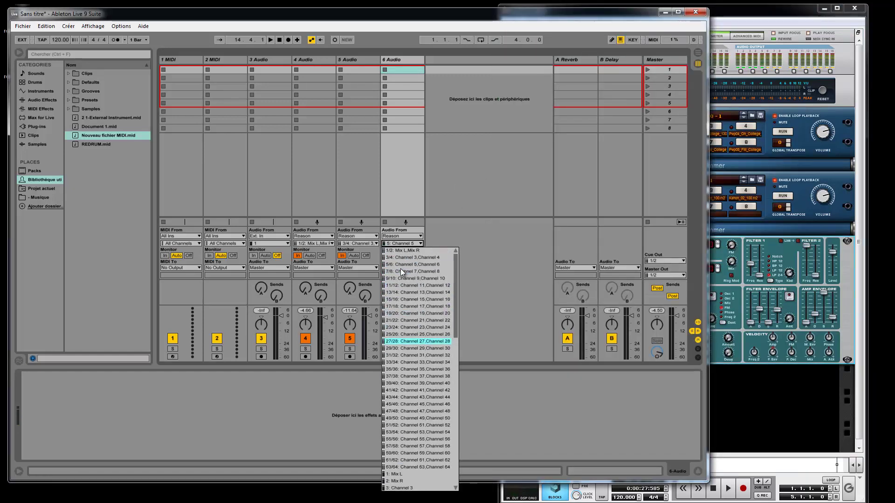
{"action": "left_click", "coordinate": [410, 264]}
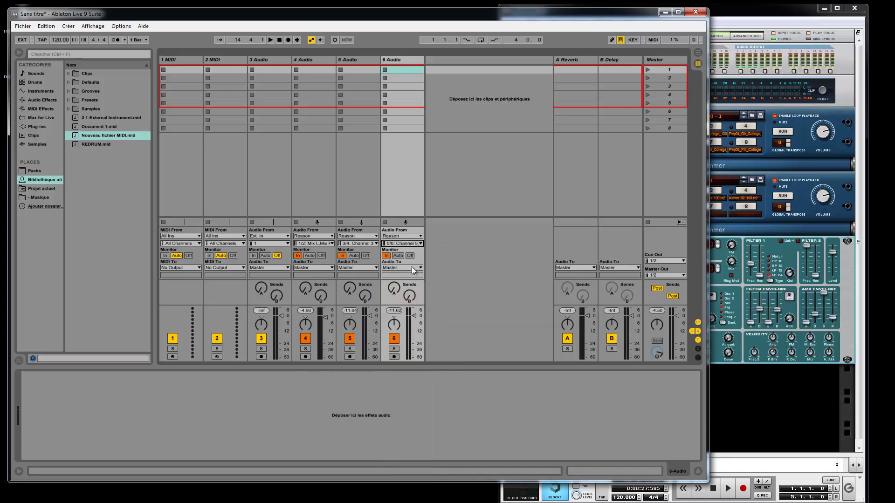
{"action": "left_click", "coordinate": [733, 390]}
{"action": "key", "text": "a"}
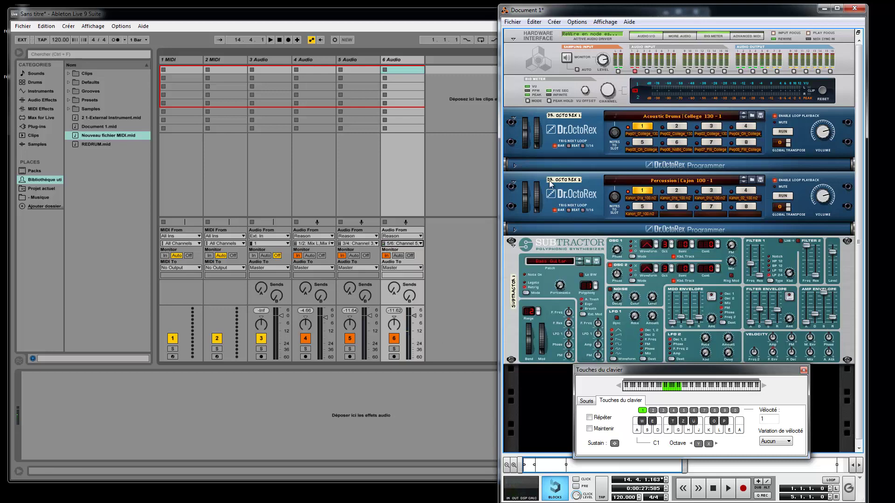
Step: Compare SubTractor's cabling on the back of the Reason rack with the 6 Audio track's input channel list in Ableton Live
{"action": "key", "text": "Tab"}
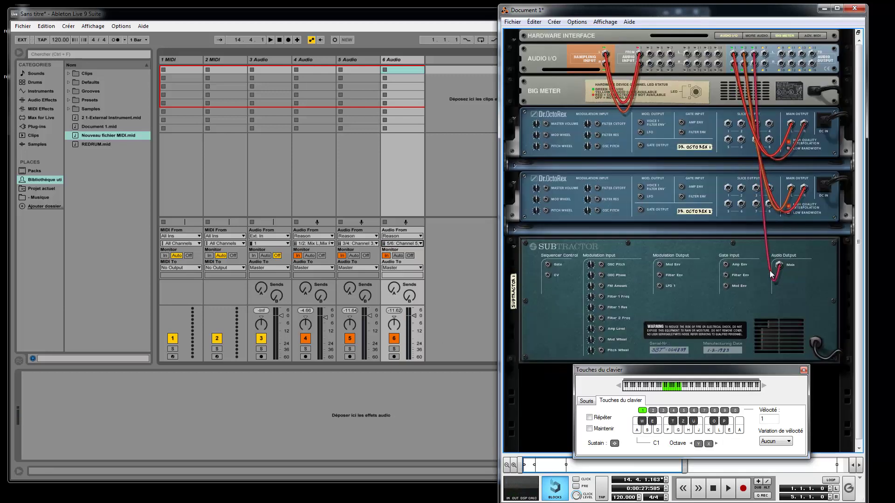
{"action": "left_click", "coordinate": [755, 59]}
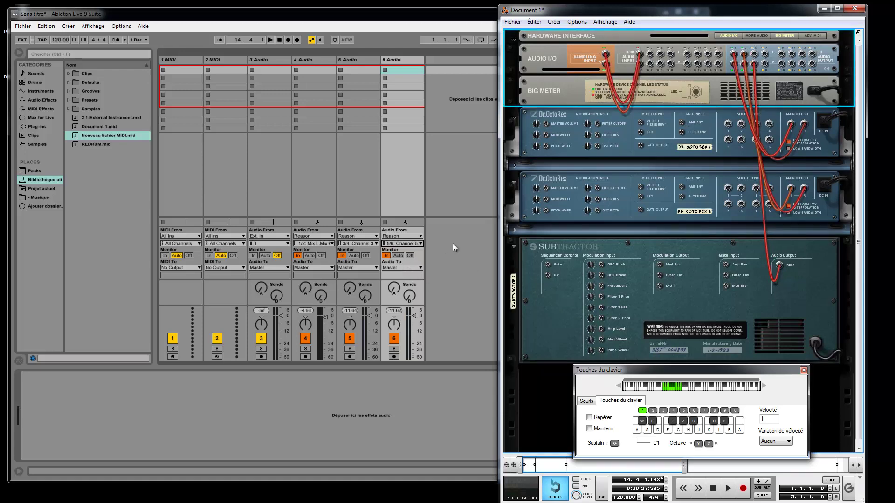
{"action": "left_click", "coordinate": [437, 251]}
{"action": "left_click", "coordinate": [713, 310]}
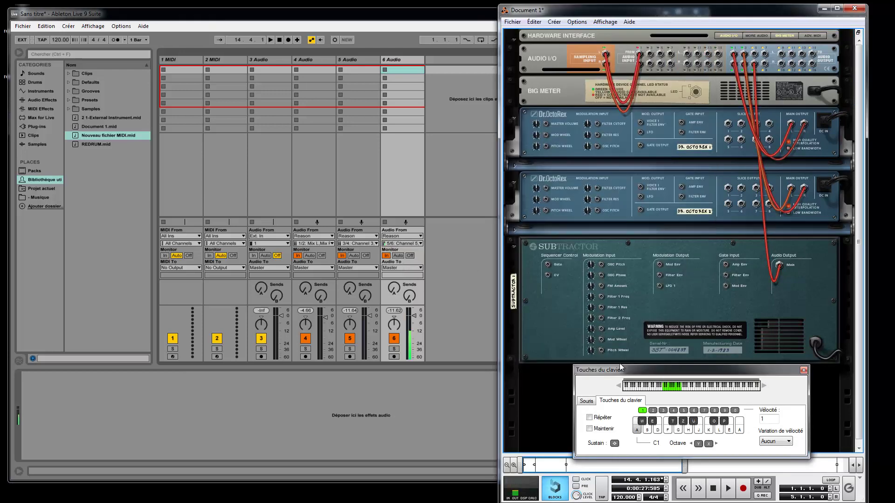
{"action": "left_click", "coordinate": [406, 243]}
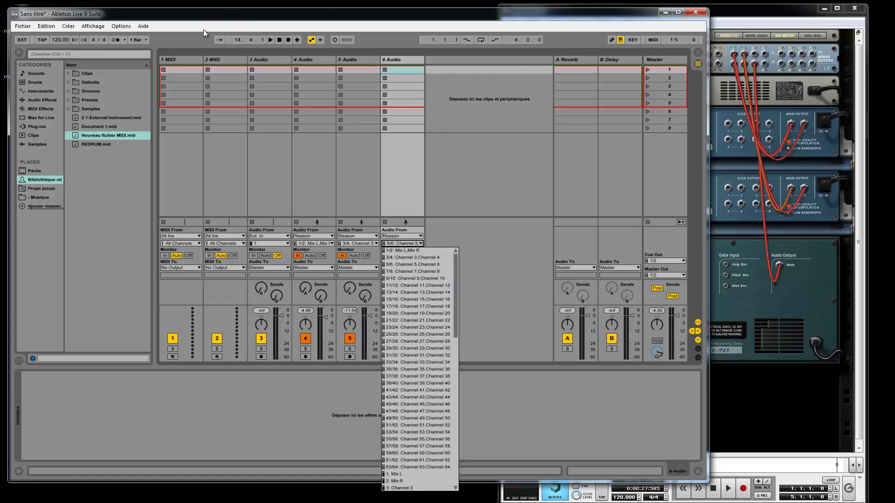
{"action": "left_click", "coordinate": [767, 271]}
{"action": "key", "text": "Tab"}
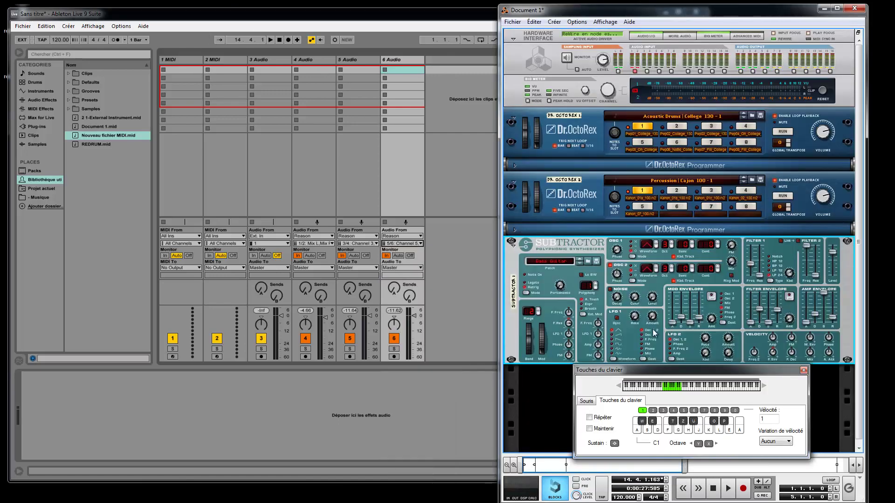
Step: Play a last test note on SubTractor, close the on-screen keyboard and reveal the sequencer tracks below the rack
{"action": "left_click_drag", "start_coordinate": [687, 373], "coordinate": [673, 250]}
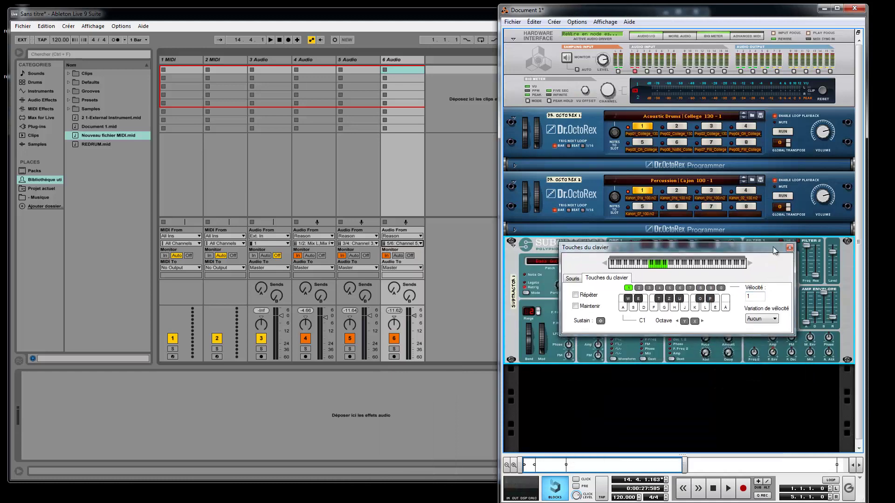
{"action": "key", "text": "a"}
{"action": "left_click", "coordinate": [789, 247]}
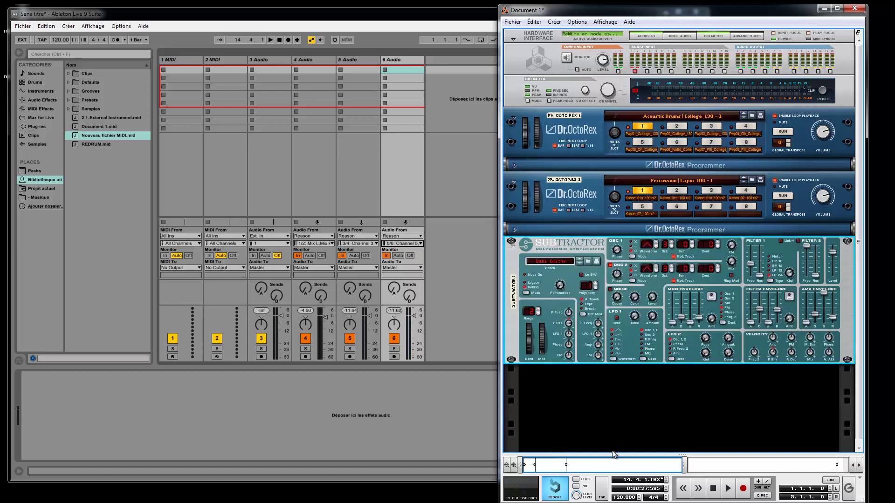
{"action": "left_click_drag", "start_coordinate": [610, 454], "coordinate": [615, 275]}
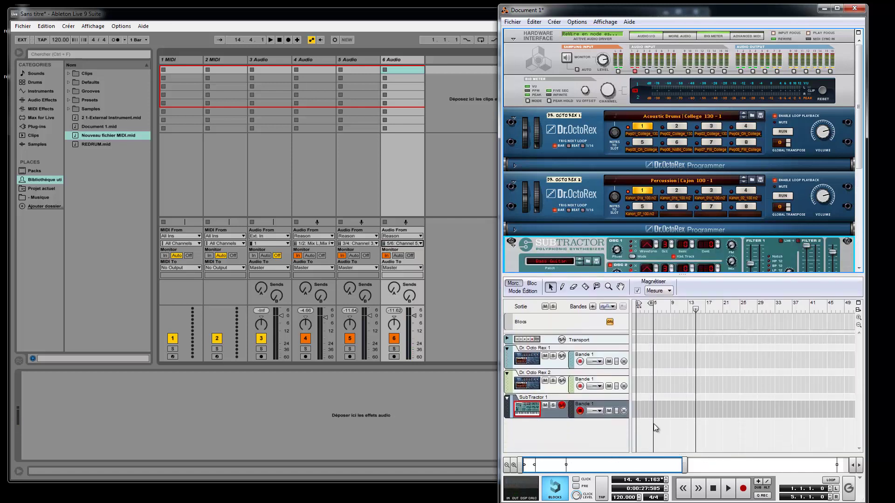
{"action": "left_click", "coordinate": [637, 413]}
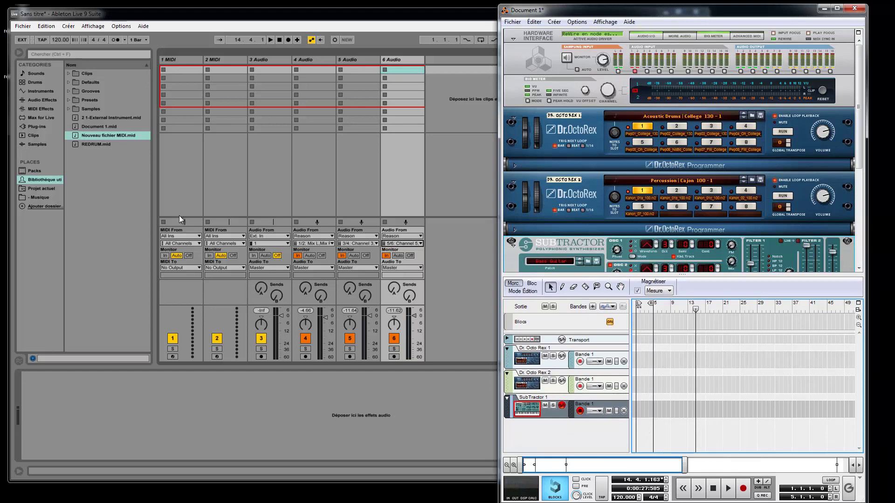
Step: In Ableton Live, route the 1 MIDI track's output to Reason's SubTractor 1 and insert a MIDI clip in its first slot
{"action": "left_click", "coordinate": [176, 267]}
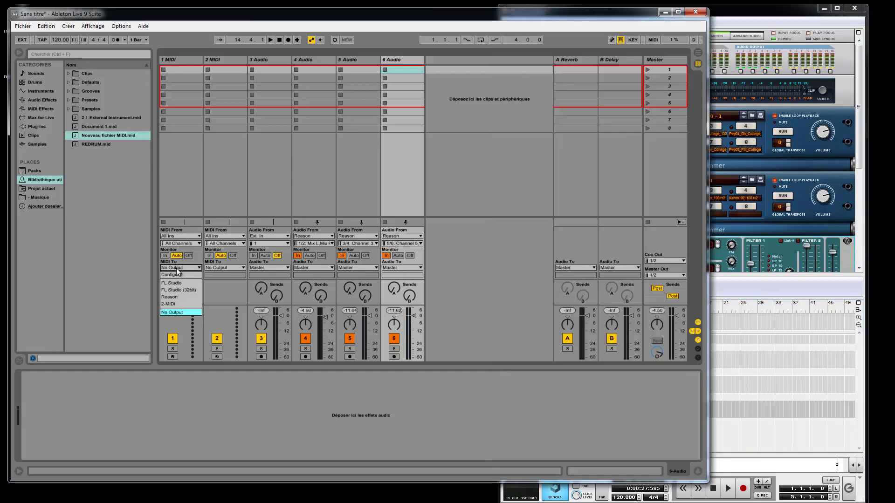
{"action": "left_click", "coordinate": [184, 295]}
{"action": "left_click", "coordinate": [184, 275]}
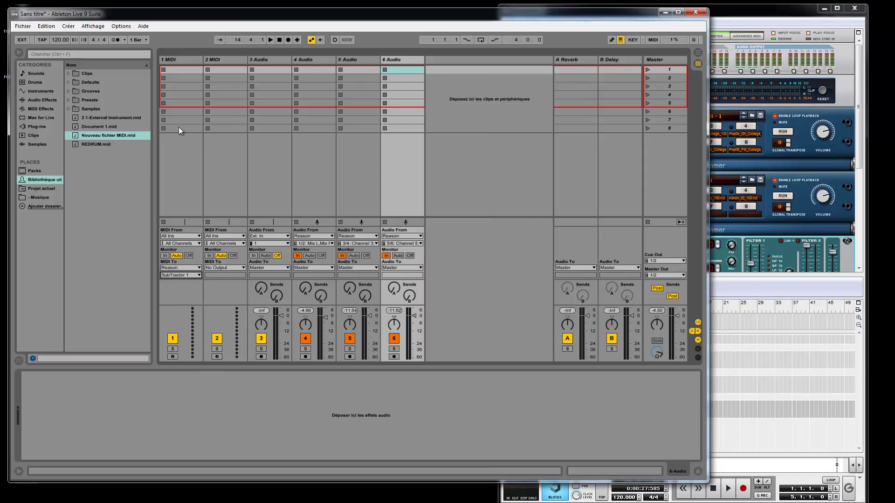
{"action": "right_click", "coordinate": [171, 69]}
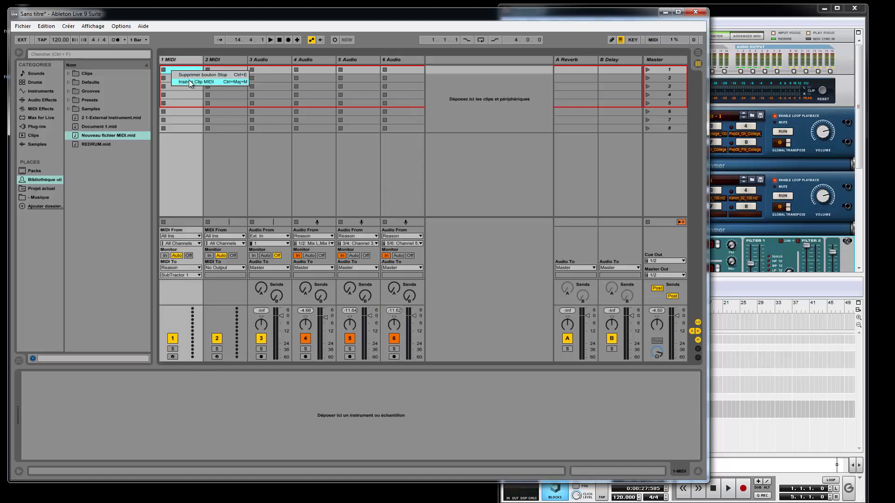
{"action": "left_click", "coordinate": [190, 82]}
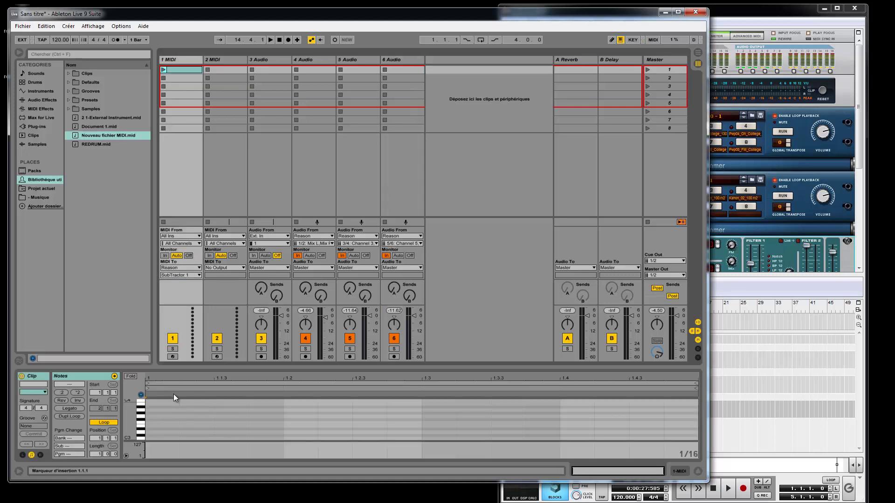
Step: Draw five consecutive 1/16 notes from the start of the clip, alternating between F3 and F#3
{"action": "mouse_move", "coordinate": [142, 420]}
{"action": "left_mouse_down"}
{"action": "mouse_move", "coordinate": [144, 436]}
{"action": "mouse_move", "coordinate": [143, 413]}
{"action": "mouse_move", "coordinate": [143, 429]}
{"action": "left_mouse_up"}
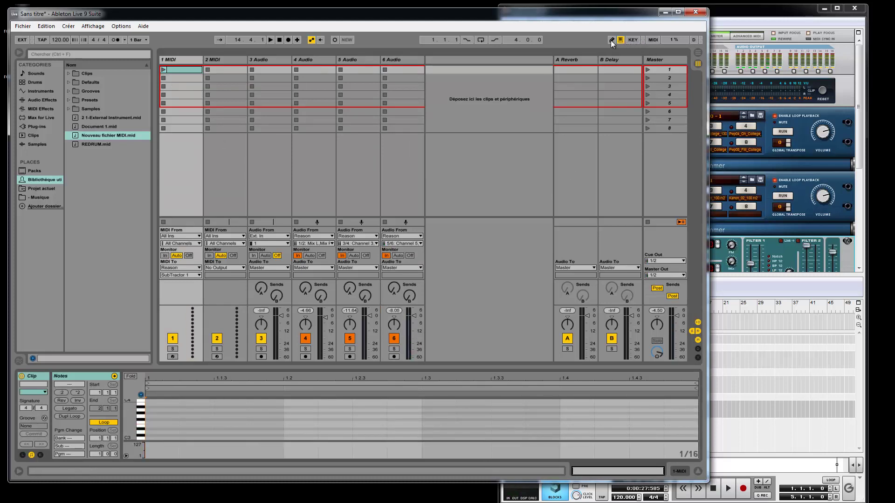
{"action": "left_click", "coordinate": [612, 39]}
{"action": "left_click", "coordinate": [154, 422]}
{"action": "left_click", "coordinate": [196, 420]}
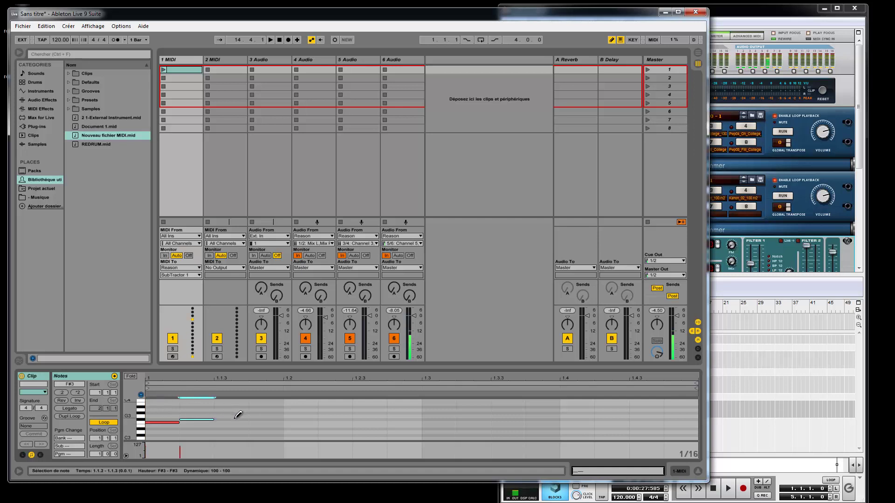
{"action": "left_click", "coordinate": [231, 422]}
{"action": "left_click", "coordinate": [266, 419]}
{"action": "left_click", "coordinate": [301, 423]}
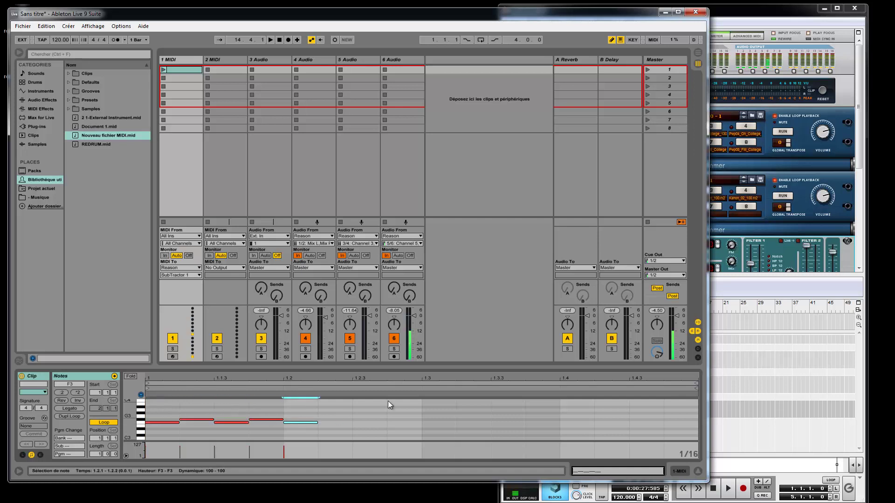
Step: Set the 6 Audio track's input channel to 6: Channel 6 and start playback
{"action": "left_click", "coordinate": [401, 243]}
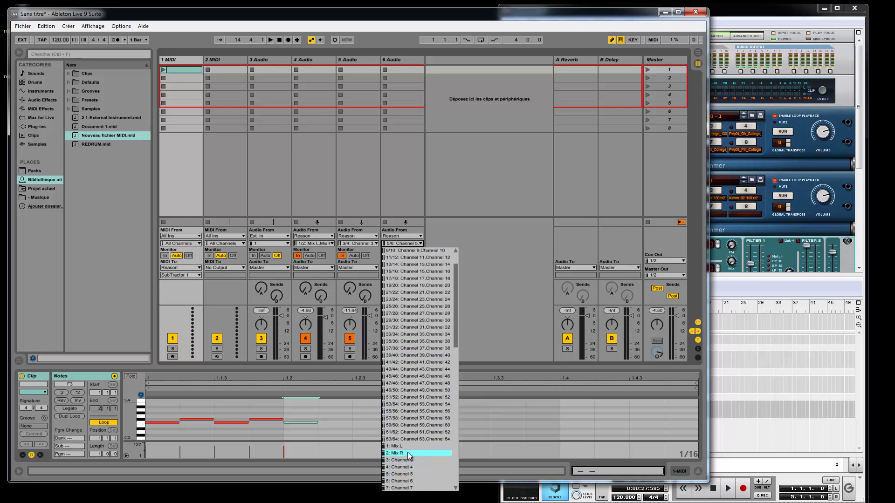
{"action": "left_click", "coordinate": [418, 486]}
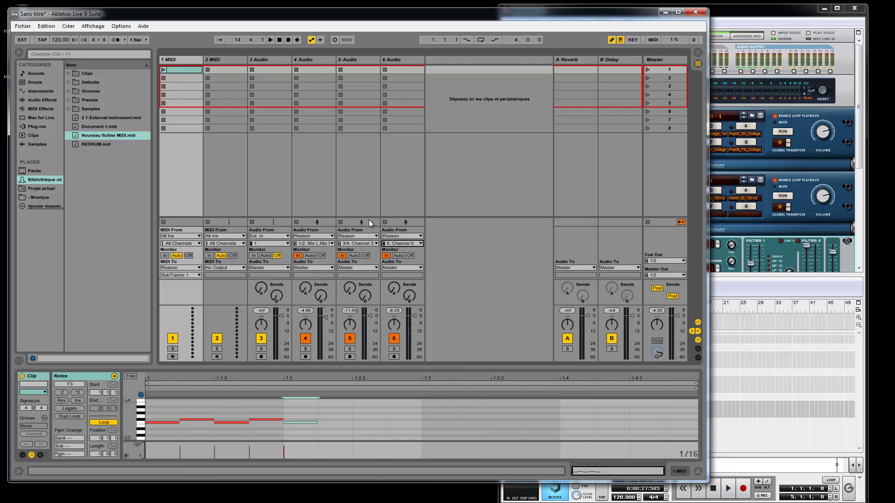
{"action": "key", "text": "space"}
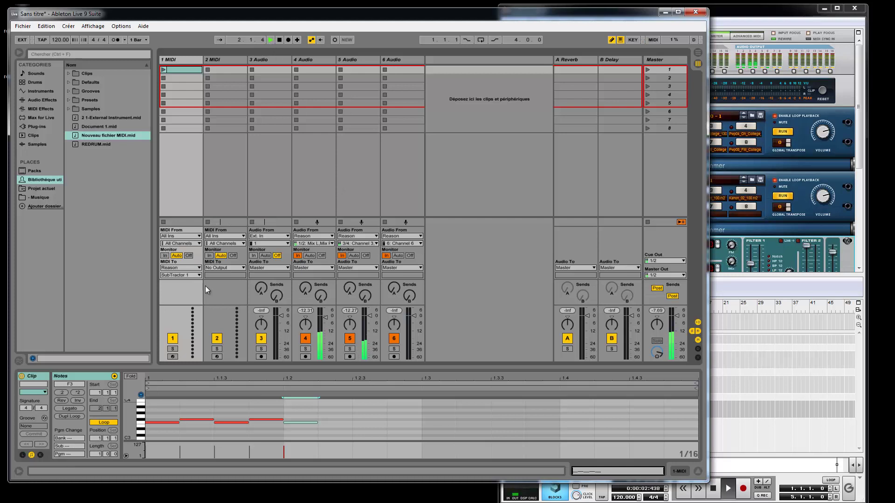
Step: Set monitoring to Off on the 4 Audio and 5 Audio tracks and the 6 Audio input channel to 5: Channel 5
{"action": "left_click", "coordinate": [165, 255]}
{"action": "left_click", "coordinate": [177, 256]}
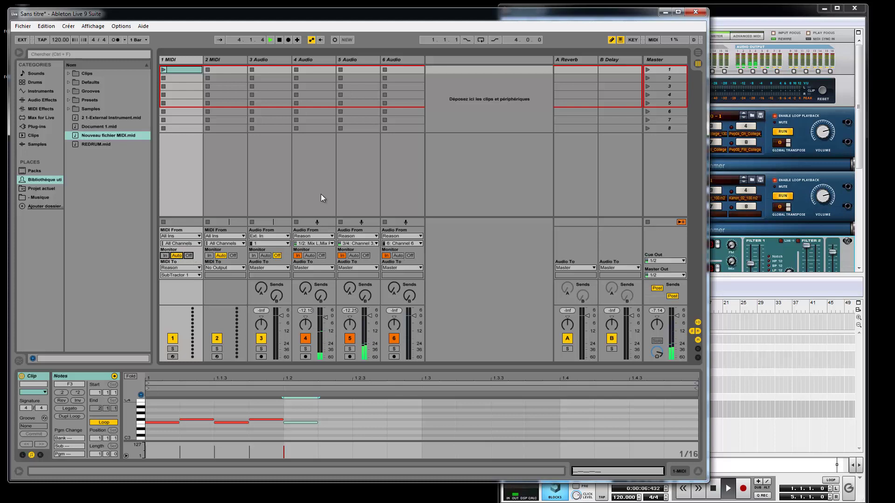
{"action": "left_click", "coordinate": [321, 255]}
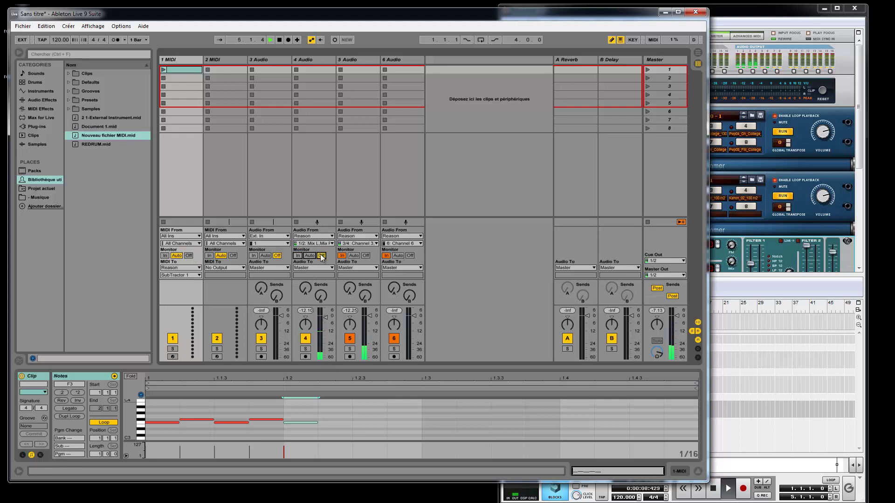
{"action": "left_click", "coordinate": [366, 255]}
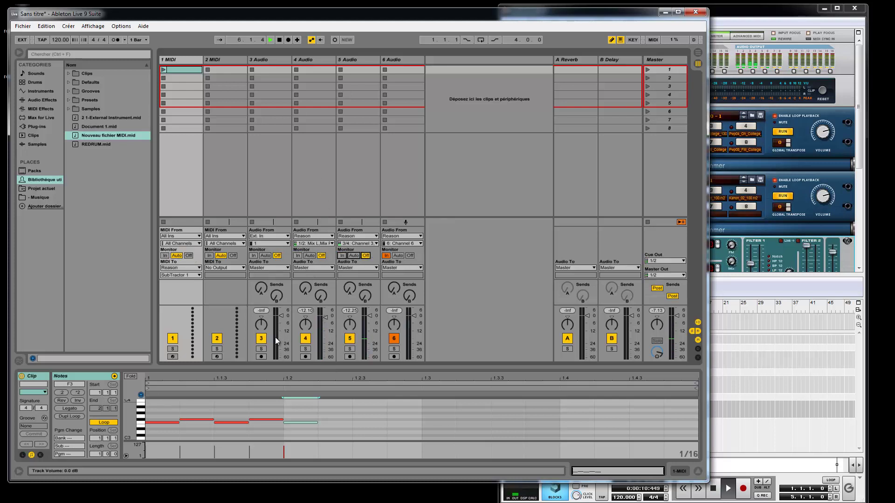
{"action": "left_click", "coordinate": [399, 243]}
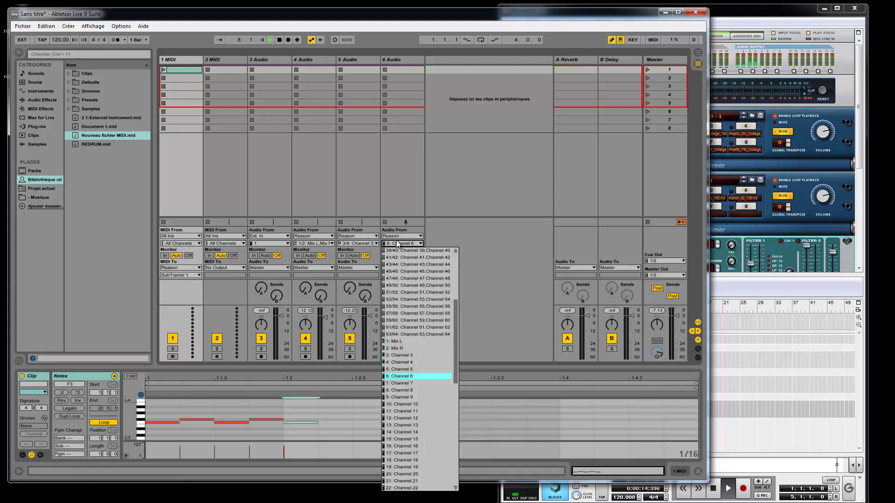
{"action": "left_click", "coordinate": [404, 369]}
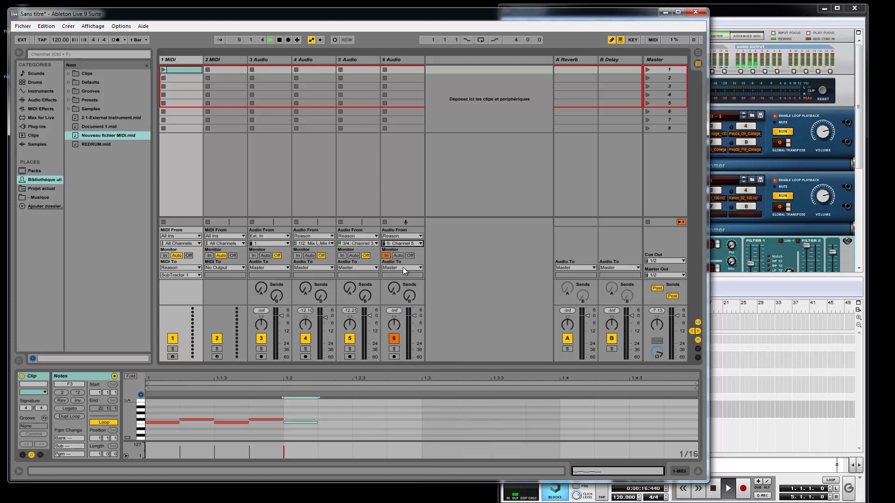
Step: Restart playback from the beginning of the song in Reason, and set the 1 MIDI track's monitoring to In in Ableton Live
{"action": "left_click", "coordinate": [787, 211]}
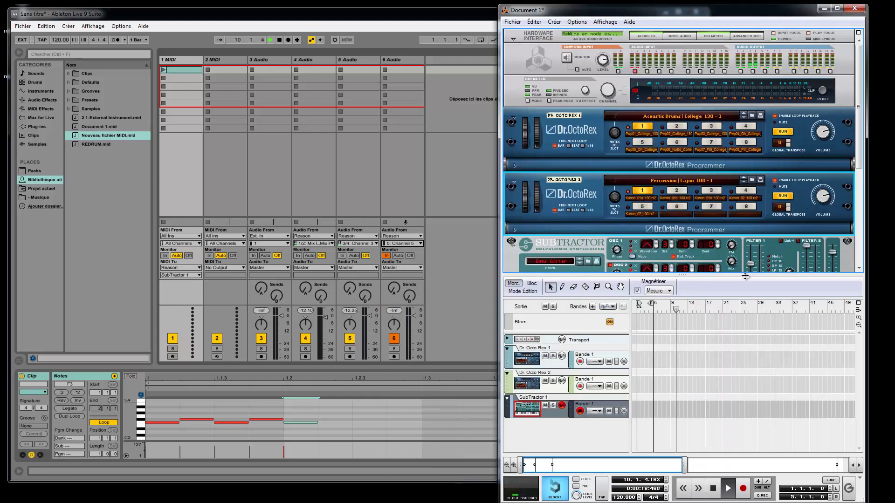
{"action": "scroll", "coordinate": [738, 261], "scroll_direction": "down", "scroll_amount": 3}
{"action": "left_click", "coordinate": [698, 488]}
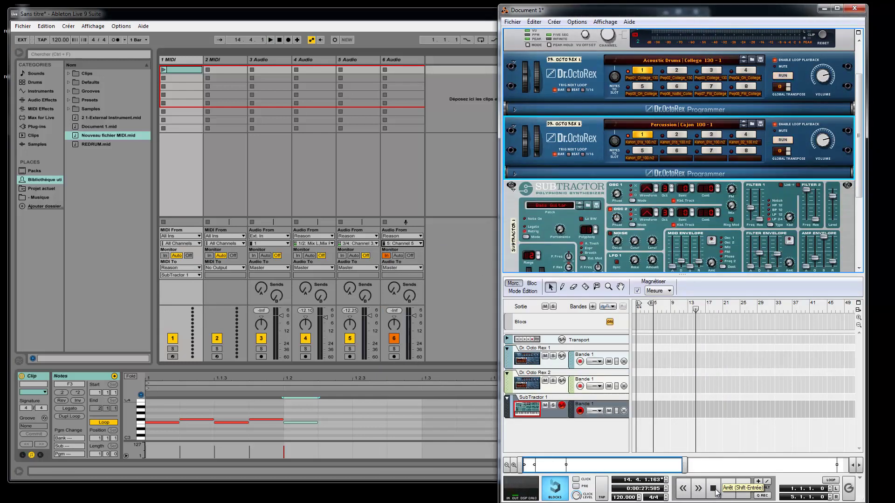
{"action": "left_click", "coordinate": [709, 488]}
{"action": "left_click", "coordinate": [713, 488]}
{"action": "left_click", "coordinate": [728, 488]}
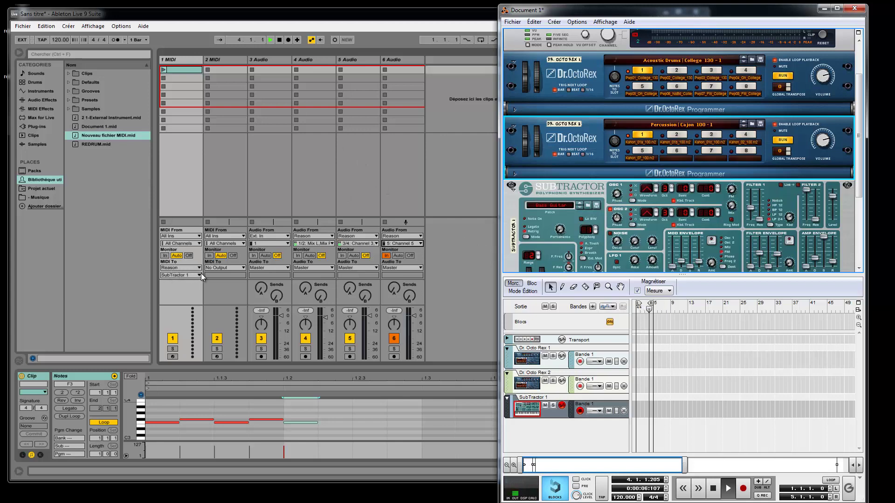
{"action": "left_click", "coordinate": [165, 256]}
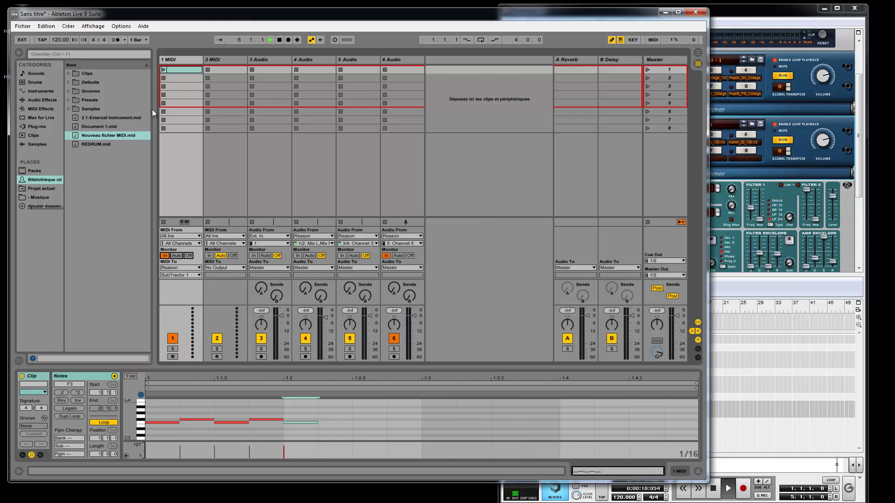
Step: Launch the 1 MIDI track's clip, set that track's monitoring to Auto, and set the 6 Audio input channel to 6: Channel 6
{"action": "left_click", "coordinate": [164, 70]}
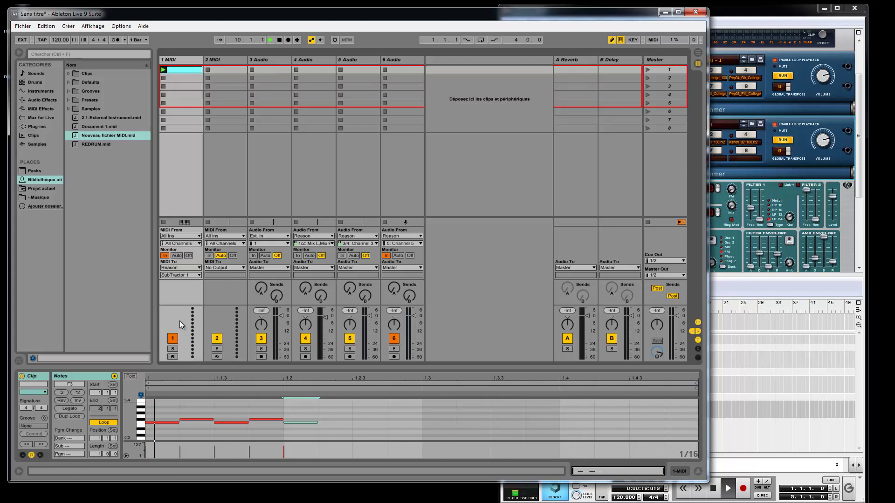
{"action": "left_click", "coordinate": [177, 256]}
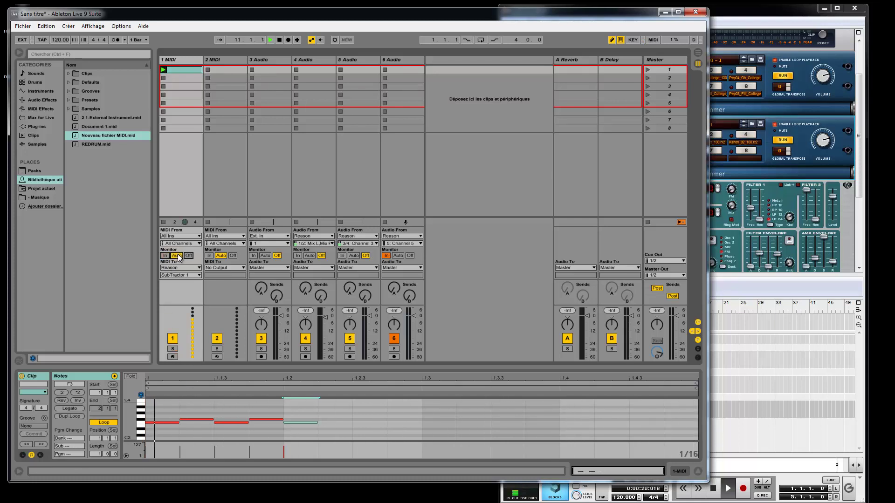
{"action": "left_click", "coordinate": [401, 243]}
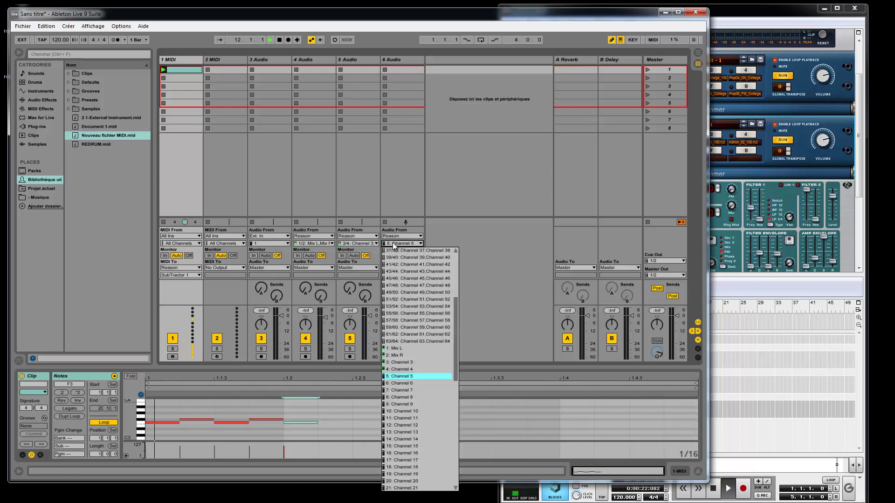
{"action": "left_click", "coordinate": [398, 385]}
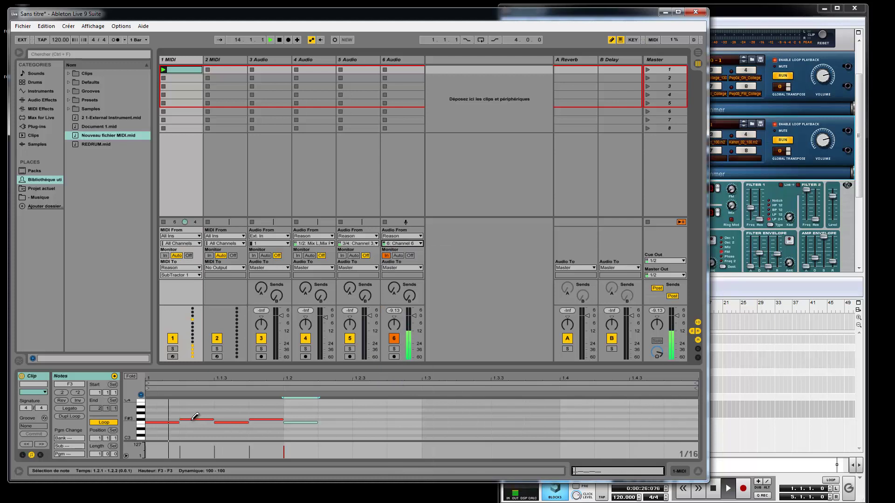
Step: Add three consecutive 1/16 notes after the existing ones in the MIDI clip: G3, F3 and G3
{"action": "left_click", "coordinate": [335, 416]}
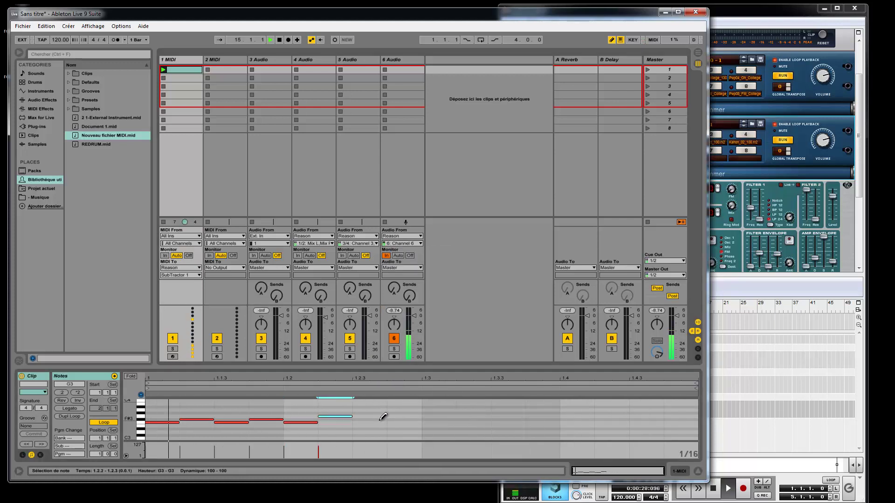
{"action": "left_click", "coordinate": [370, 422]}
{"action": "left_click", "coordinate": [404, 416]}
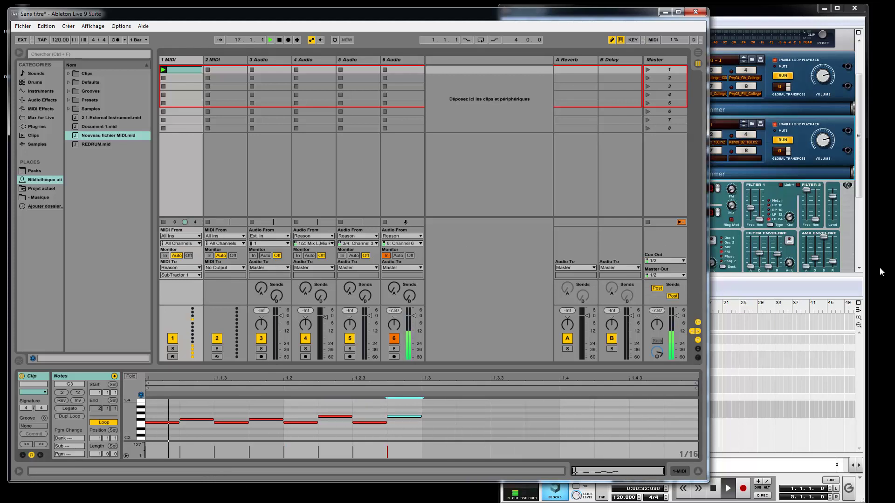
Step: Switch to Reason, browse SubTractor to a different patch while the clip plays, and stop playback
{"action": "left_click", "coordinate": [733, 188]}
{"action": "left_click", "coordinate": [580, 205]}
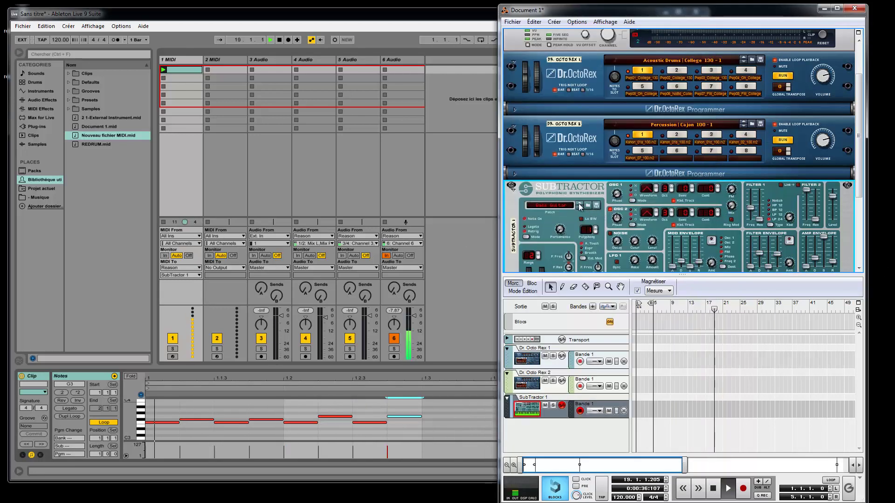
{"action": "left_click", "coordinate": [579, 205]}
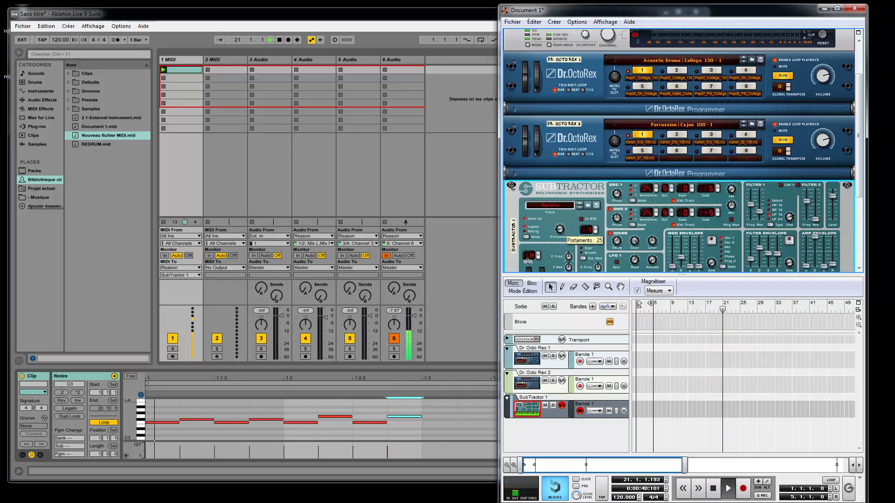
{"action": "left_click", "coordinate": [713, 488]}
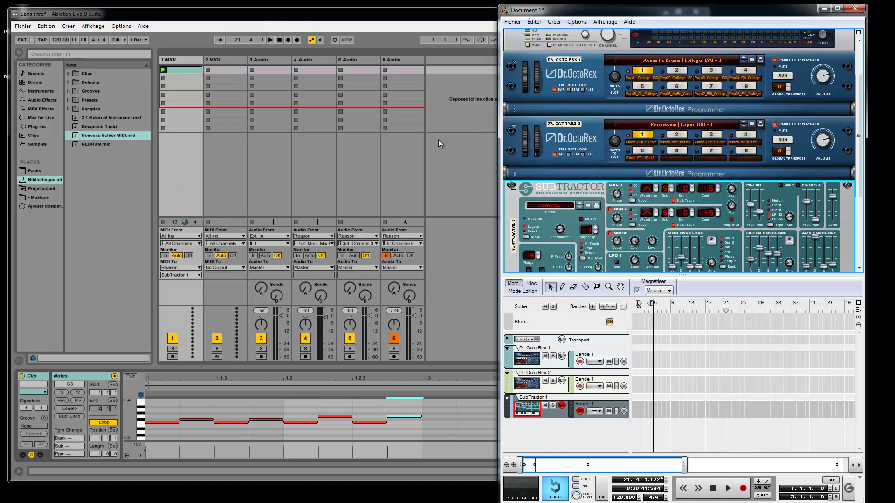
Step: Record SubTractor into the first clip slot of the 6 Audio track in Ableton Live, disarm the track and stop playback
{"action": "left_click", "coordinate": [401, 69]}
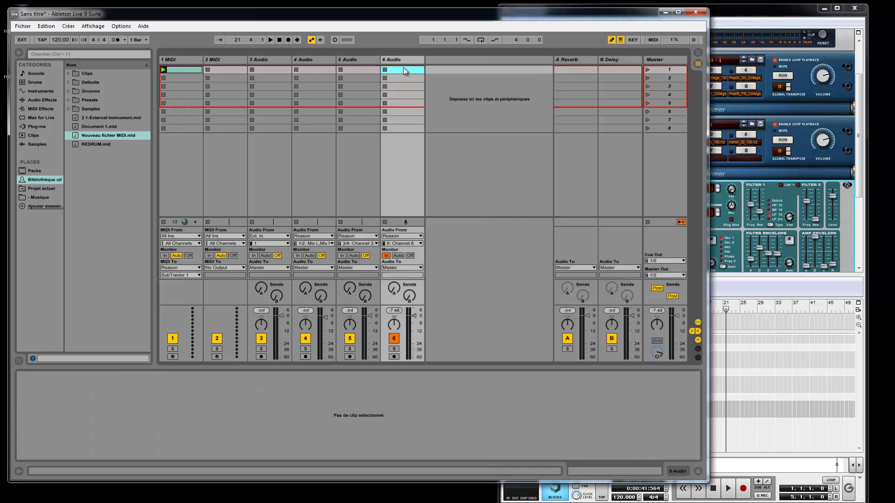
{"action": "left_click", "coordinate": [393, 357]}
{"action": "left_click", "coordinate": [385, 70]}
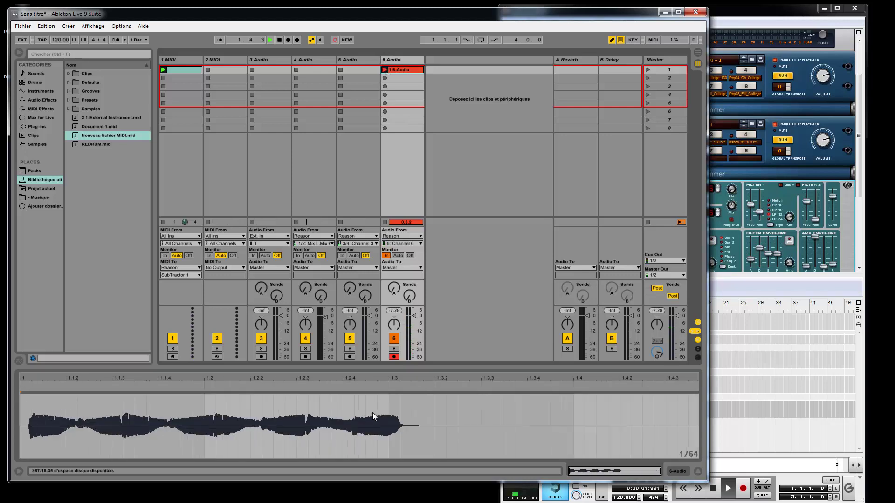
{"action": "left_click", "coordinate": [394, 357]}
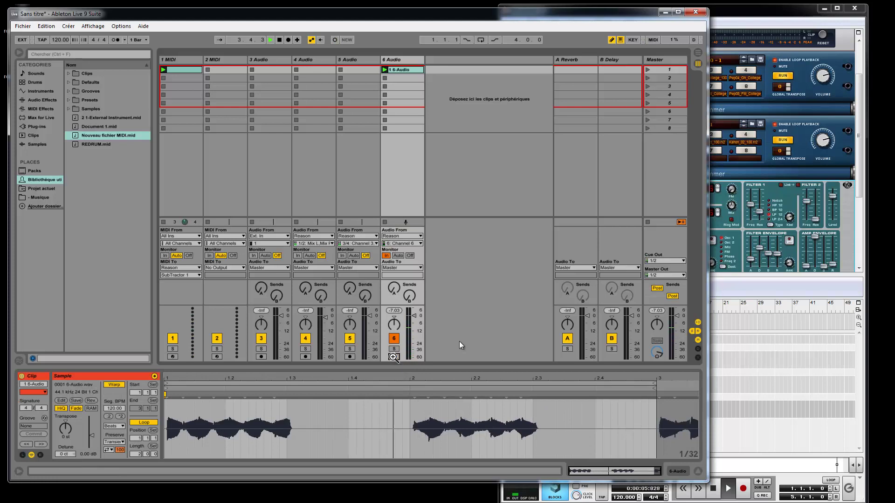
{"action": "left_click", "coordinate": [280, 40]}
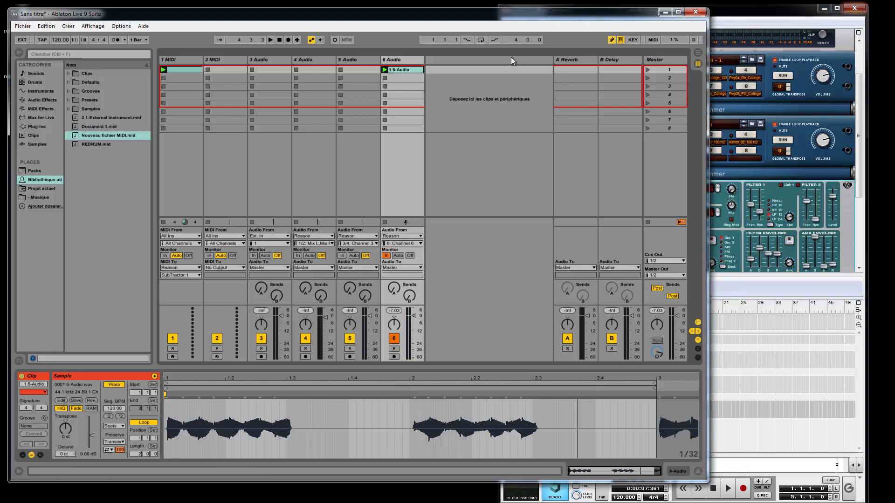
Step: In Reason, show the rear of the rack and disconnect the SubTractor cable from Audio I/O output 6
{"action": "left_click", "coordinate": [744, 11]}
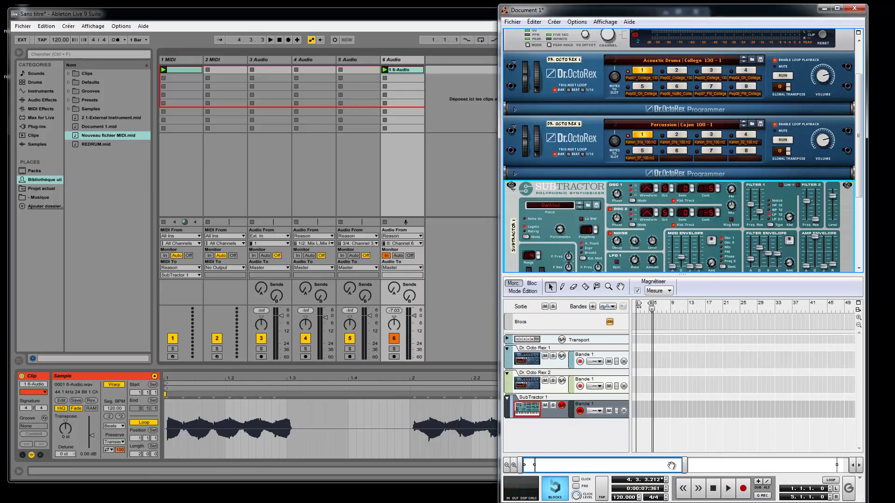
{"action": "scroll", "coordinate": [752, 77], "scroll_direction": "up", "scroll_amount": 3}
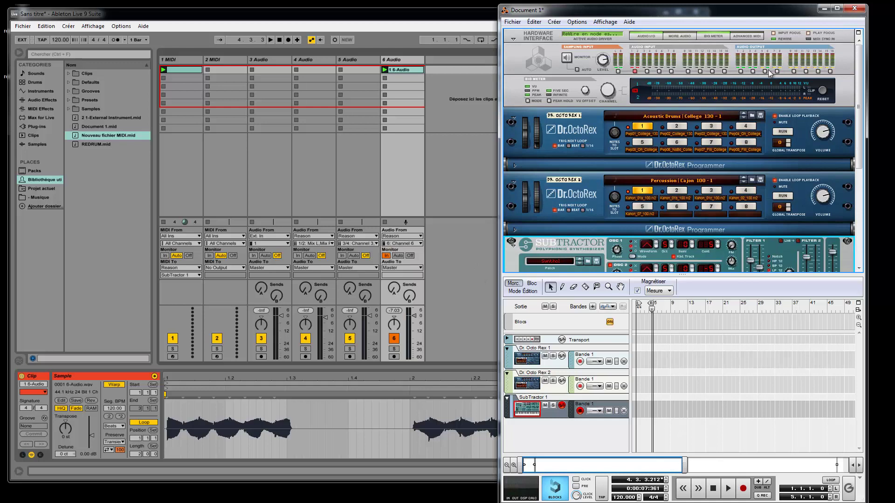
{"action": "key", "text": "Tab"}
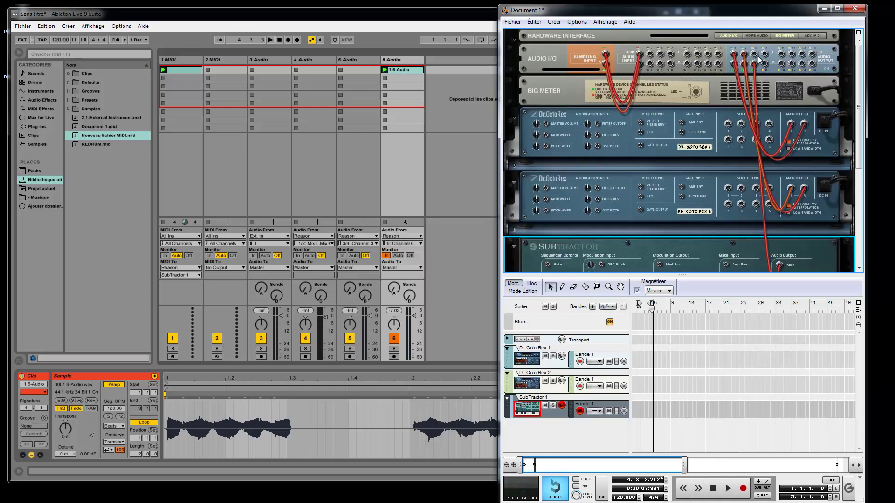
{"action": "left_click_drag", "start_coordinate": [755, 66], "coordinate": [760, 90]}
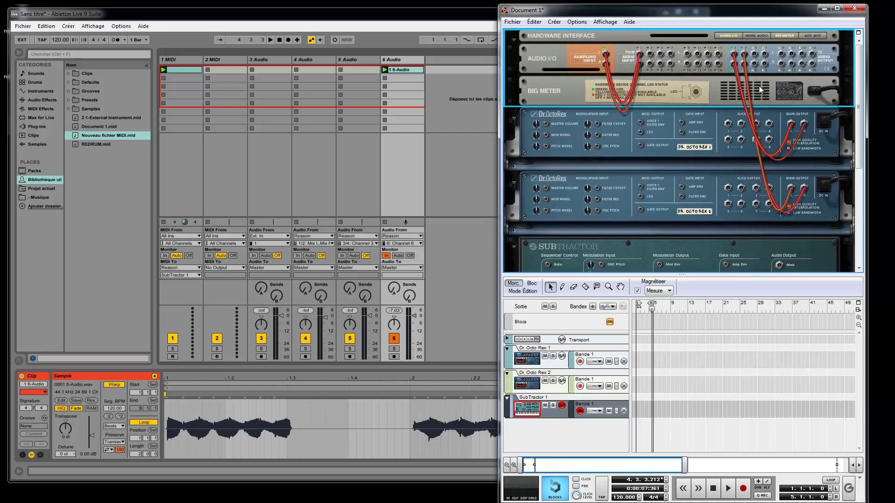
Step: Play the recorded 6 Audio clip in Ableton Live and compare monitoring set to Off, In and Auto, finishing on Off
{"action": "left_click", "coordinate": [385, 70]}
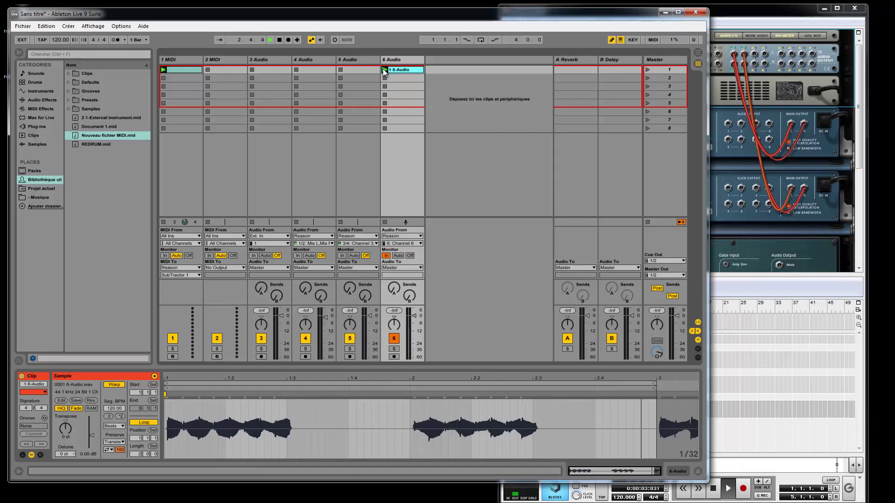
{"action": "left_click", "coordinate": [409, 255]}
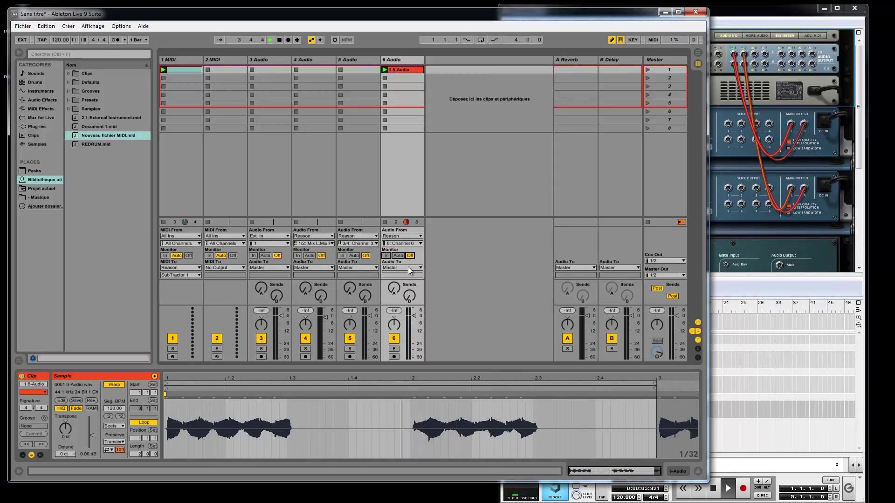
{"action": "left_click", "coordinate": [386, 256]}
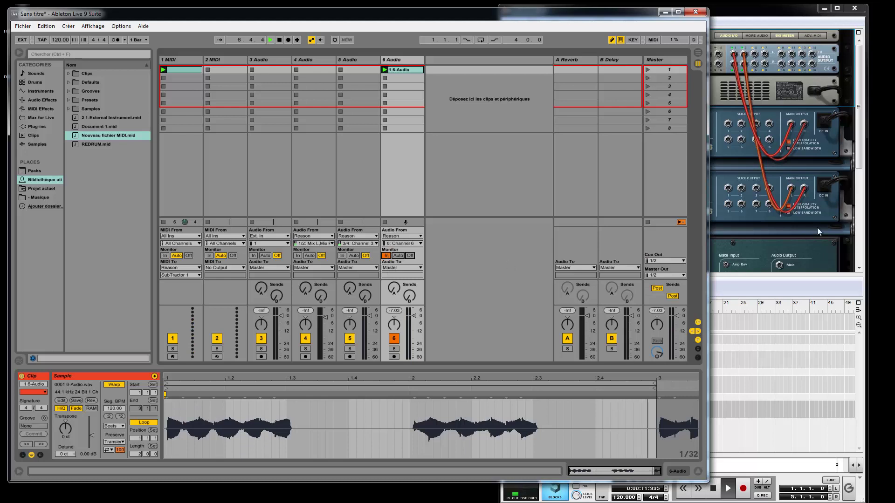
{"action": "left_click", "coordinate": [398, 256]}
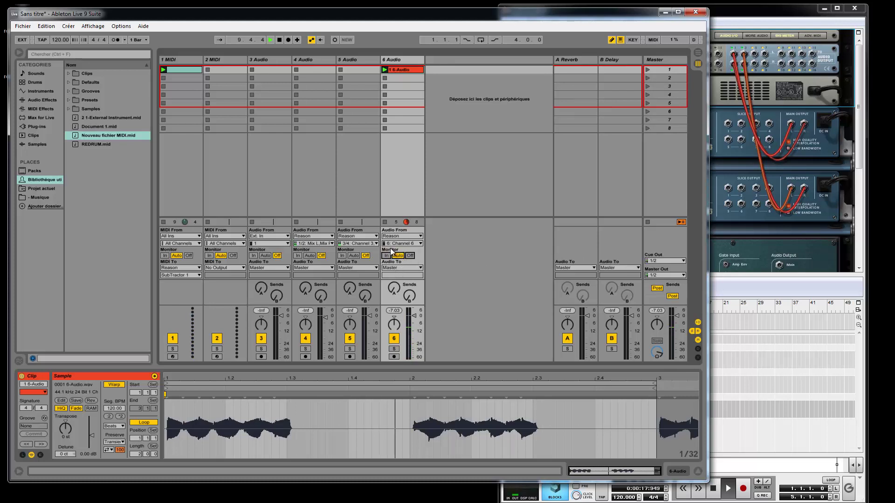
{"action": "left_click", "coordinate": [386, 255]}
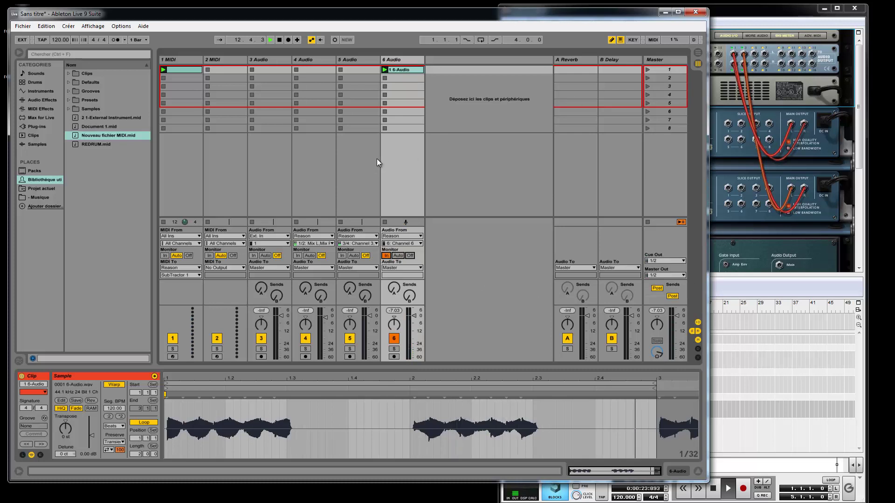
{"action": "left_click", "coordinate": [400, 70]}
{"action": "left_click", "coordinate": [409, 256]}
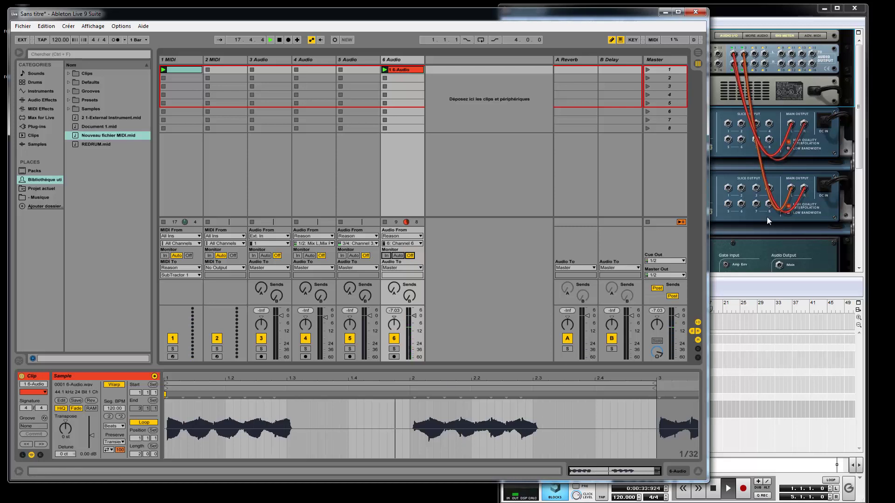
Step: Reconnect SubTractor's main output to Audio I/O output 6 in Reason, and set the 6 Audio track's monitoring to Auto in Ableton Live
{"action": "left_click", "coordinate": [778, 251]}
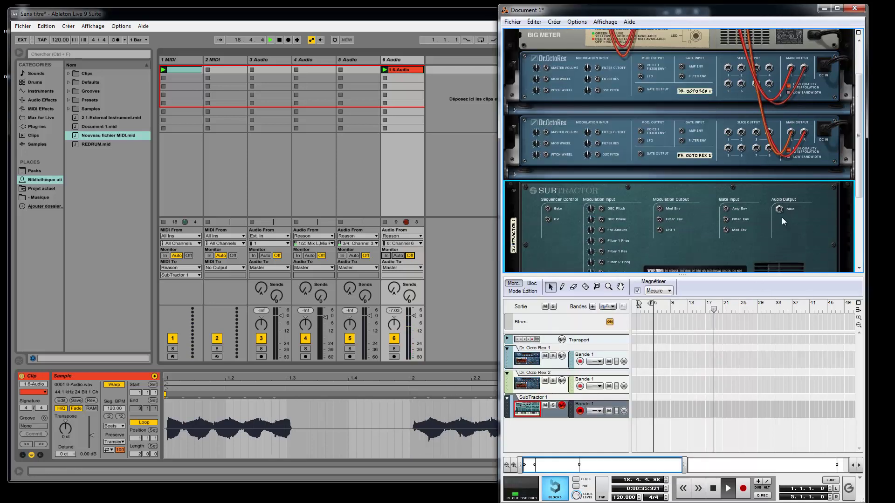
{"action": "left_click_drag", "start_coordinate": [779, 209], "coordinate": [755, 55]}
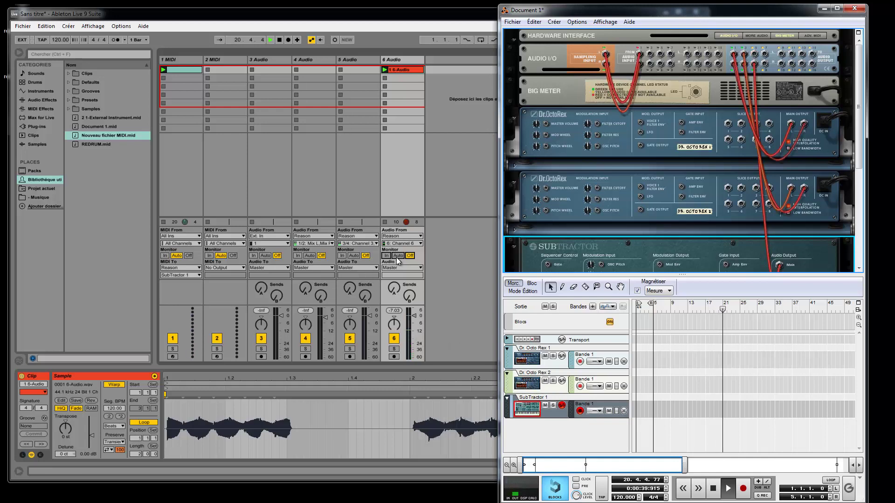
{"action": "left_click", "coordinate": [398, 255]}
{"action": "left_click", "coordinate": [731, 251]}
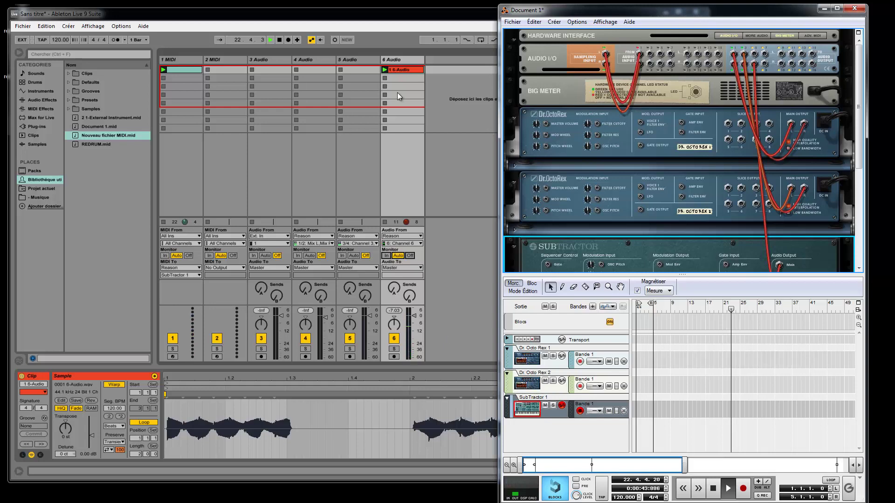
Step: Stop the clip on the 6 Audio track, set the track's monitoring to In, and stop playback
{"action": "left_click", "coordinate": [385, 79]}
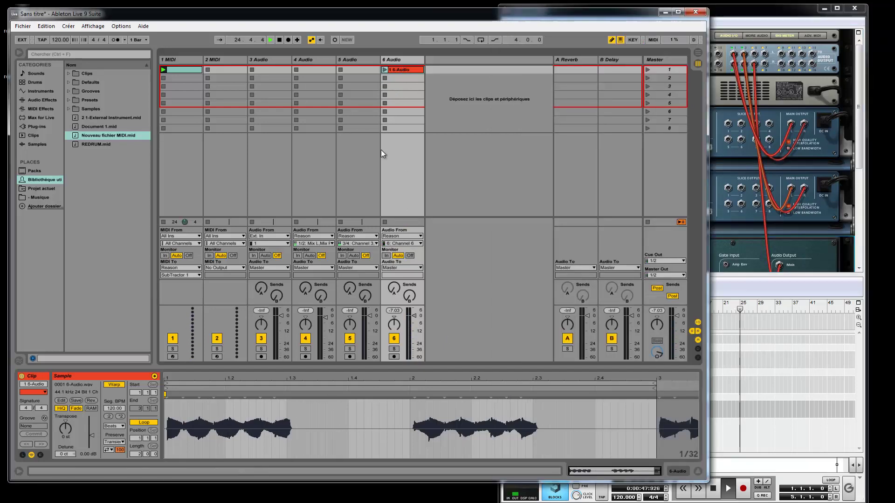
{"action": "left_click", "coordinate": [399, 79]}
{"action": "left_click", "coordinate": [386, 255]}
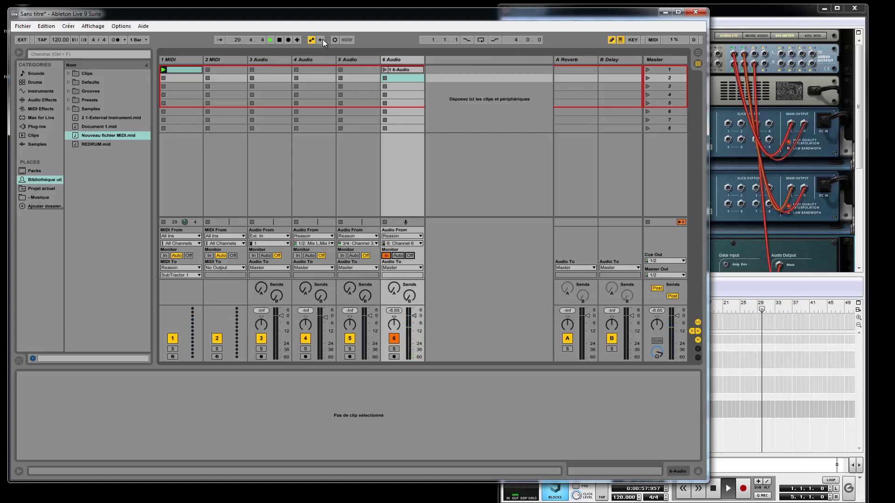
{"action": "left_click", "coordinate": [279, 40]}
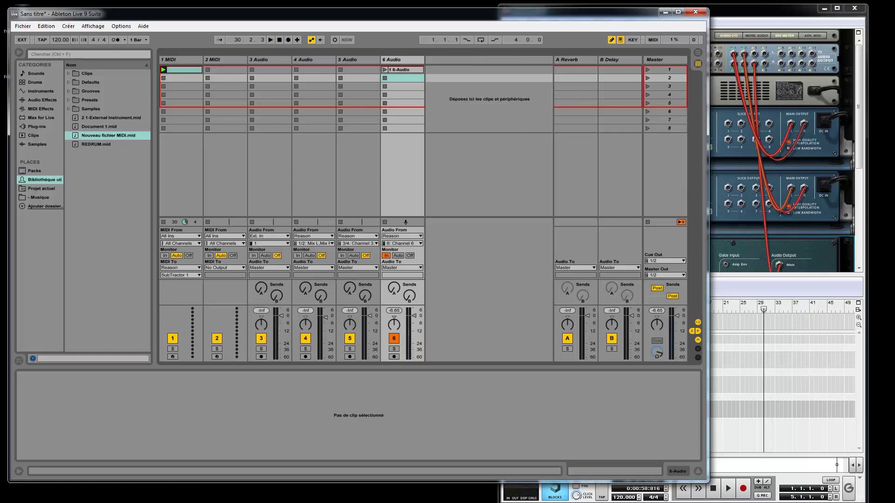
Step: In the Hercules DJ Console mixer, choose Connecteur MIDI-In as the MIDI source and close the mixer
{"action": "left_click_drag", "start_coordinate": [546, 191], "coordinate": [778, 174]}
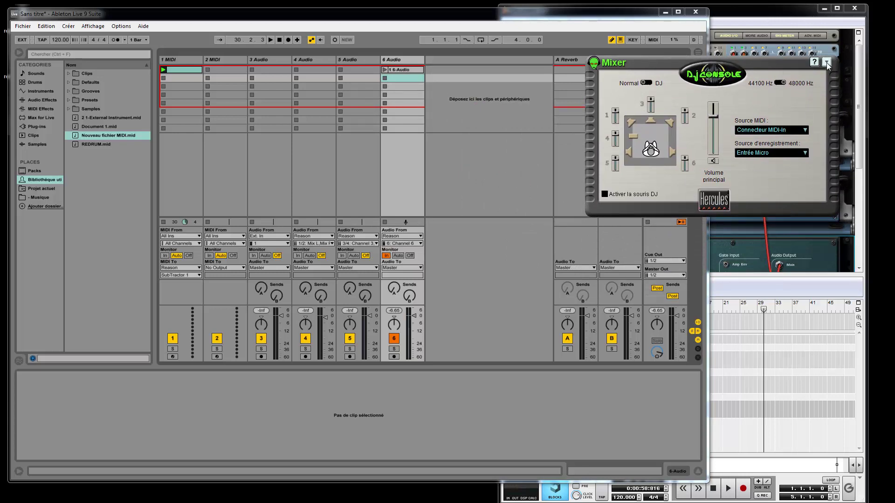
{"action": "left_click", "coordinate": [770, 130]}
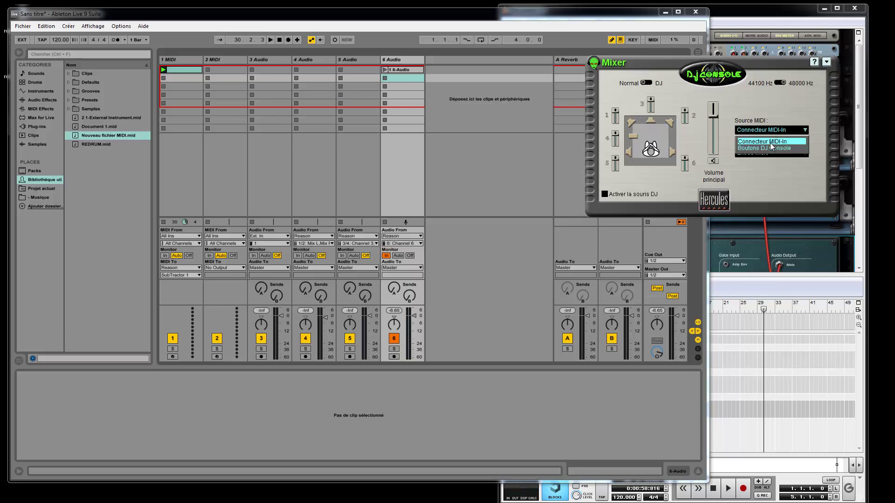
{"action": "left_click", "coordinate": [770, 143]}
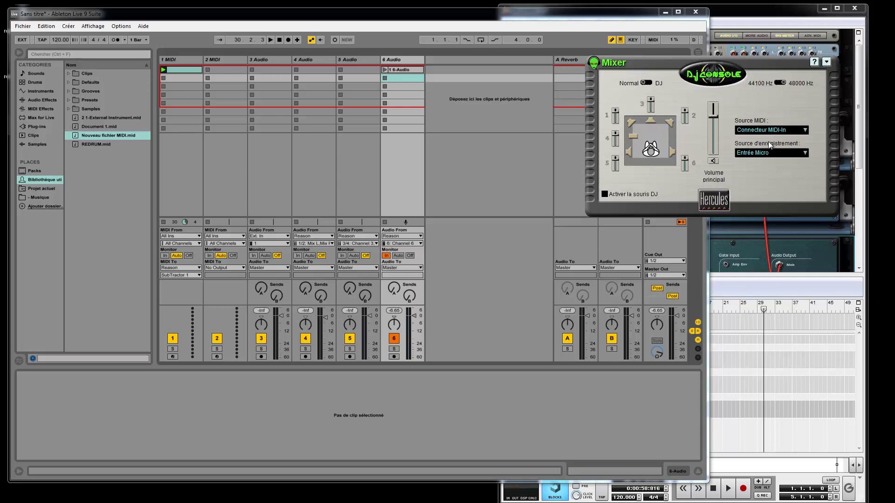
{"action": "left_click", "coordinate": [826, 63]}
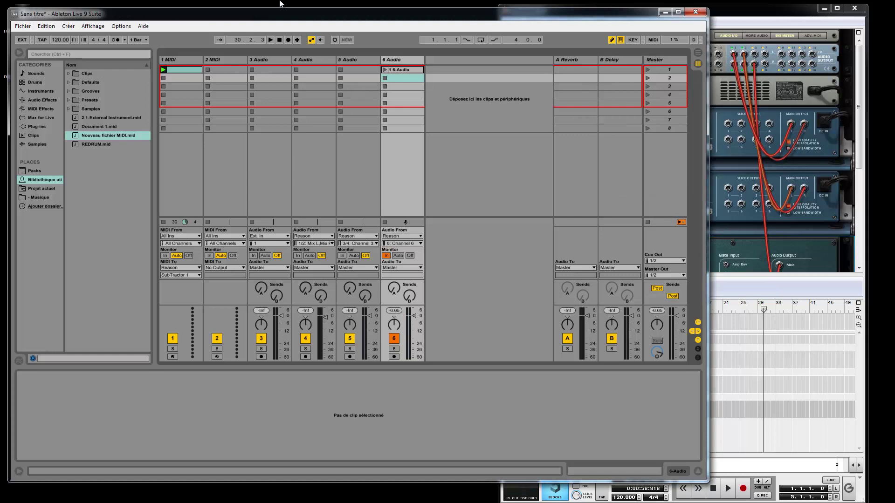
Step: Set the 1 MIDI track's MIDI input to 2- Hercules DJ Console MIDI and its monitoring to In
{"action": "left_click", "coordinate": [173, 237]}
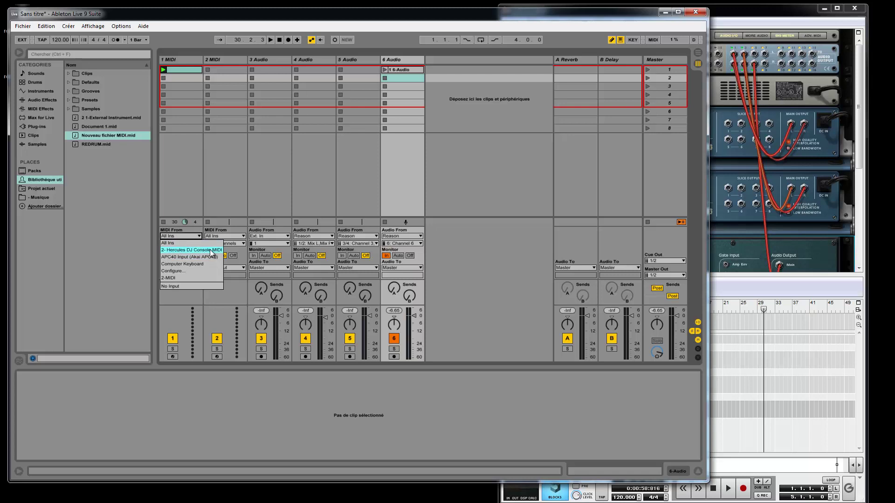
{"action": "left_click", "coordinate": [212, 250]}
{"action": "left_click", "coordinate": [166, 256]}
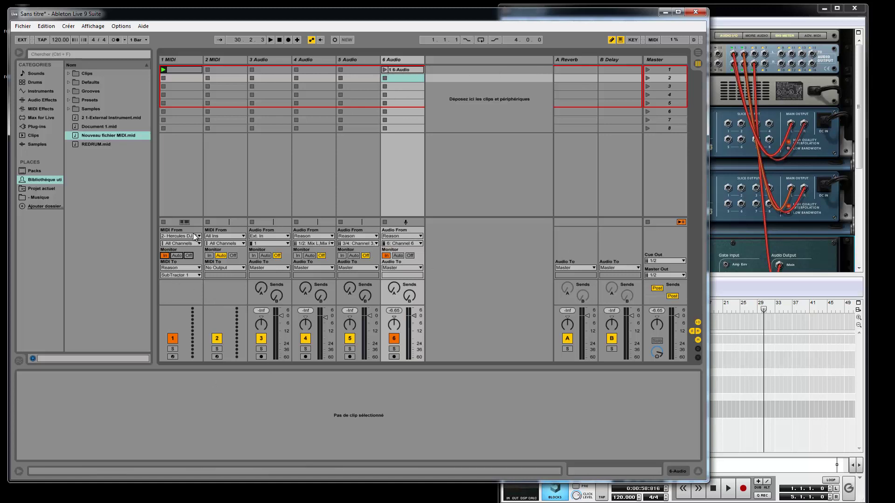
Step: Route the 1 MIDI track to Reason's Dr. Octo Rex 2 and set the 5 Audio track's monitoring to In
{"action": "left_click", "coordinate": [175, 276]}
{"action": "left_click", "coordinate": [343, 255]}
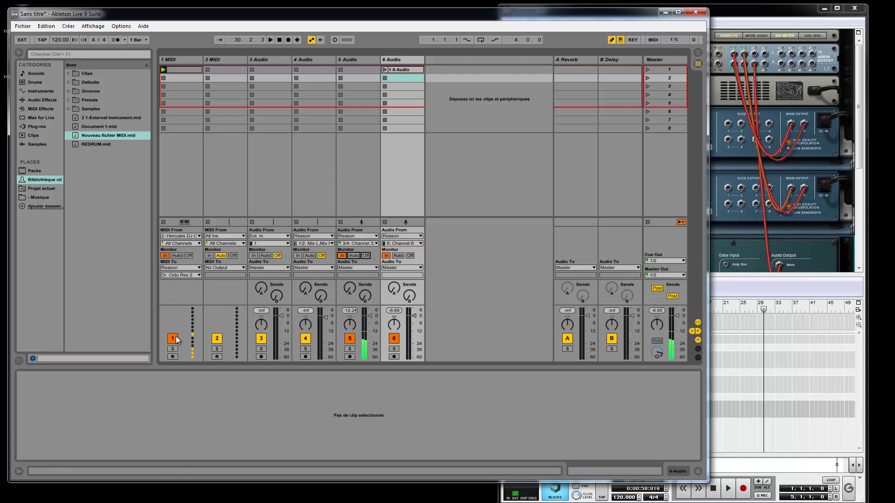
Step: Send the 1 MIDI track to SubTractor 1, launch its clip in the first slot, and stop playback
{"action": "left_click", "coordinate": [186, 275]}
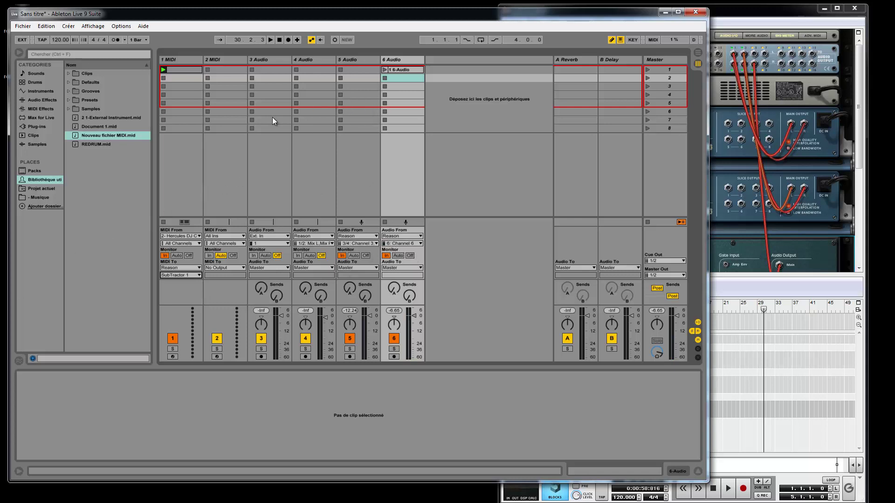
{"action": "left_click", "coordinate": [163, 69]}
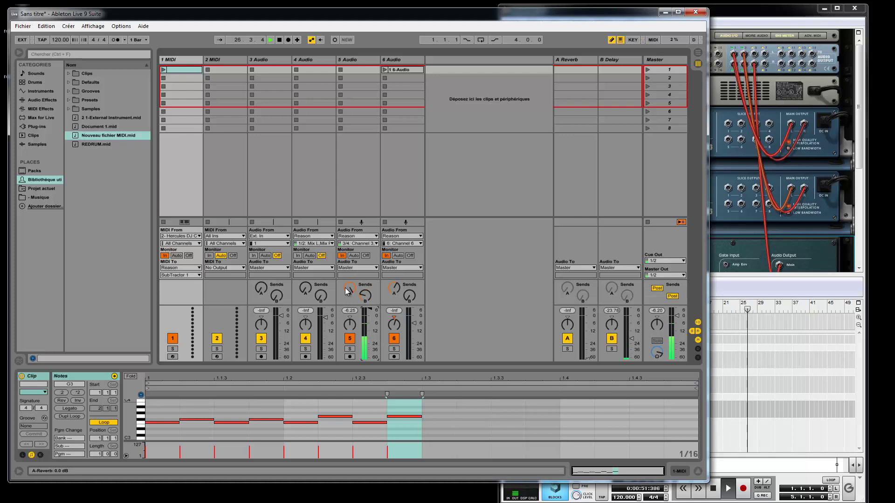
{"action": "key", "text": "space"}
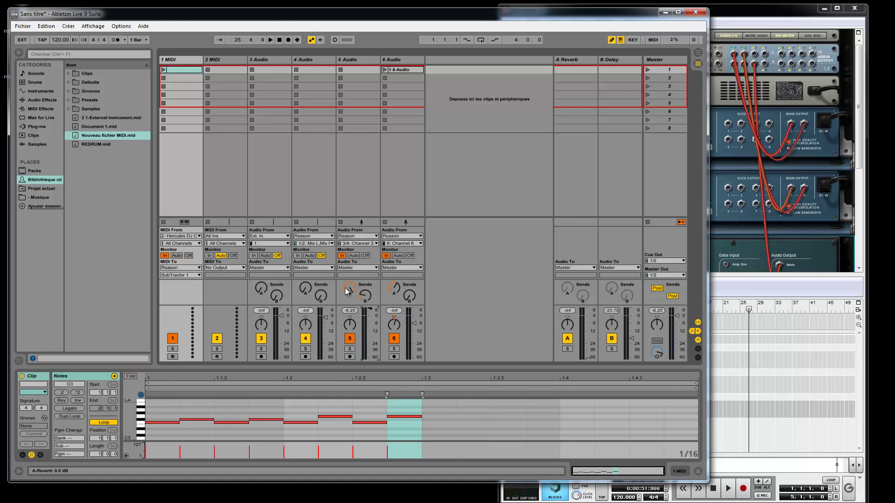
Step: Move the Live window aside to show the ReWire bridge files on the desktop, and move it back over them
{"action": "left_click", "coordinate": [732, 13]}
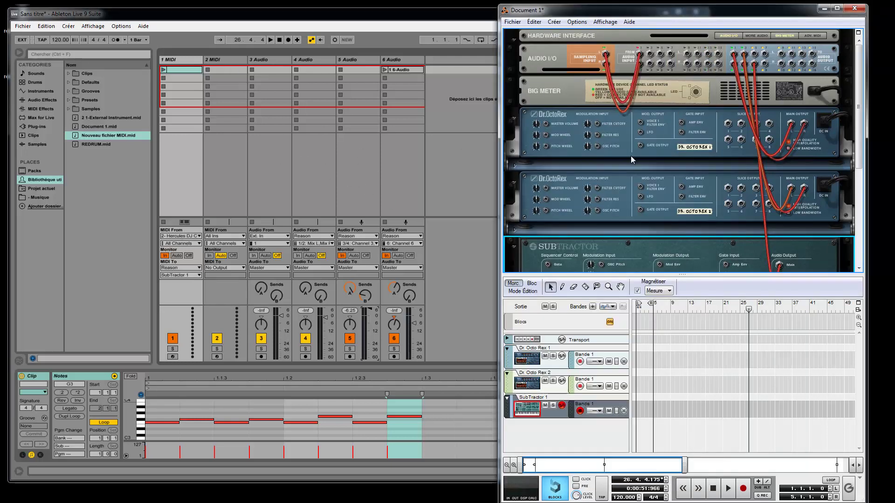
{"action": "left_click_drag", "start_coordinate": [231, 16], "coordinate": [279, 138]}
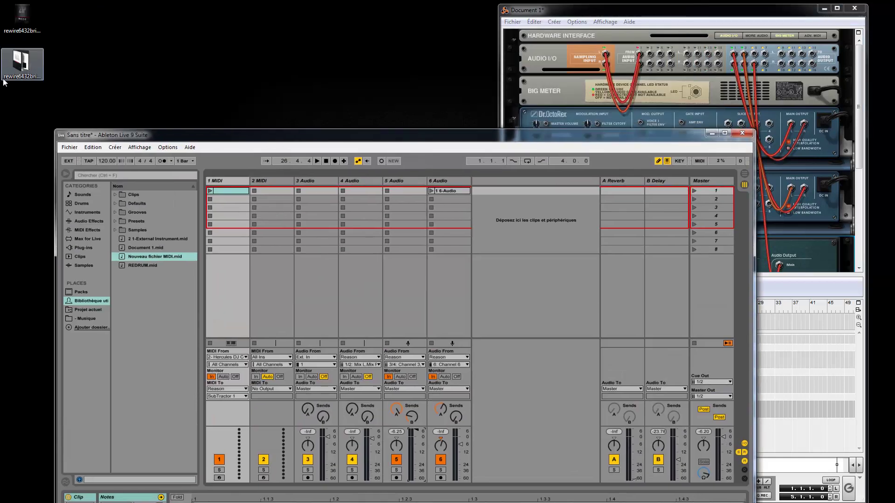
{"action": "left_click_drag", "start_coordinate": [406, 139], "coordinate": [383, 23]}
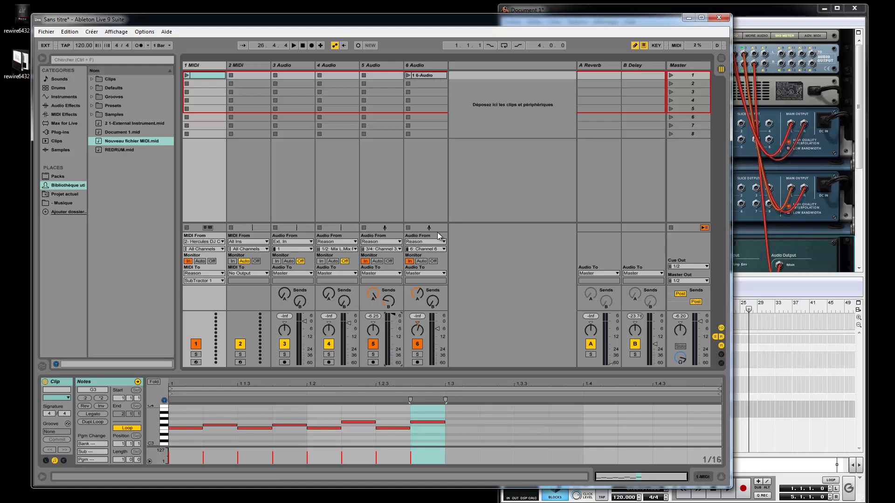
Step: In Reason, move SubTractor's main output cable to Audio I/O output 5, and review the Reason input channels for Live's 6 Audio track
{"action": "left_click", "coordinate": [771, 75]}
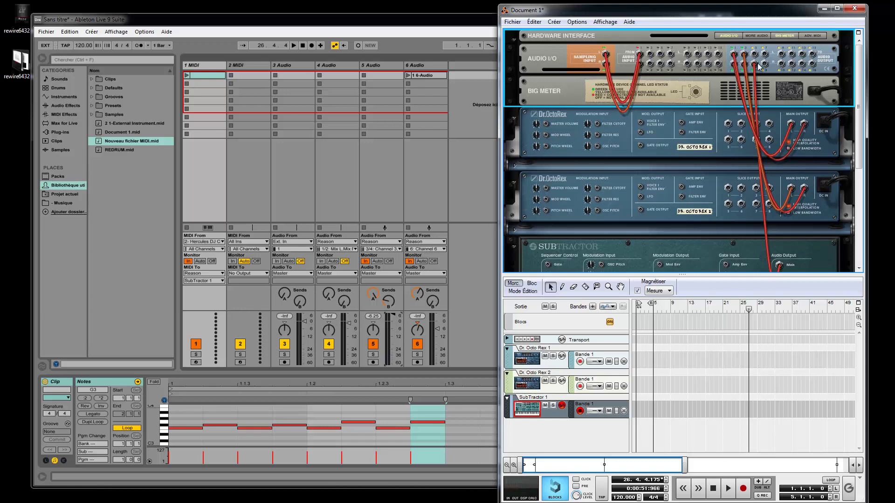
{"action": "mouse_move", "coordinate": [753, 63]}
{"action": "left_mouse_down"}
{"action": "mouse_move", "coordinate": [761, 401]}
{"action": "mouse_move", "coordinate": [754, 52]}
{"action": "left_mouse_up"}
{"action": "left_click", "coordinate": [426, 249]}
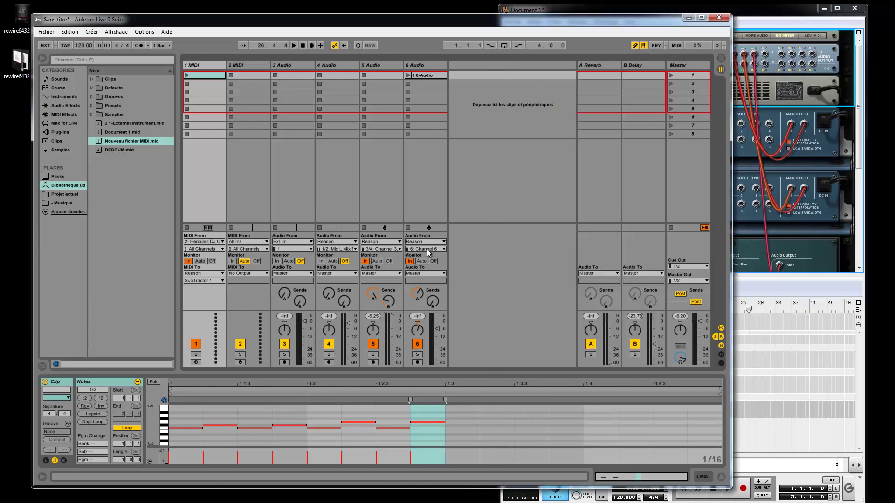
{"action": "scroll", "coordinate": [433, 320], "scroll_direction": "up", "scroll_amount": 10}
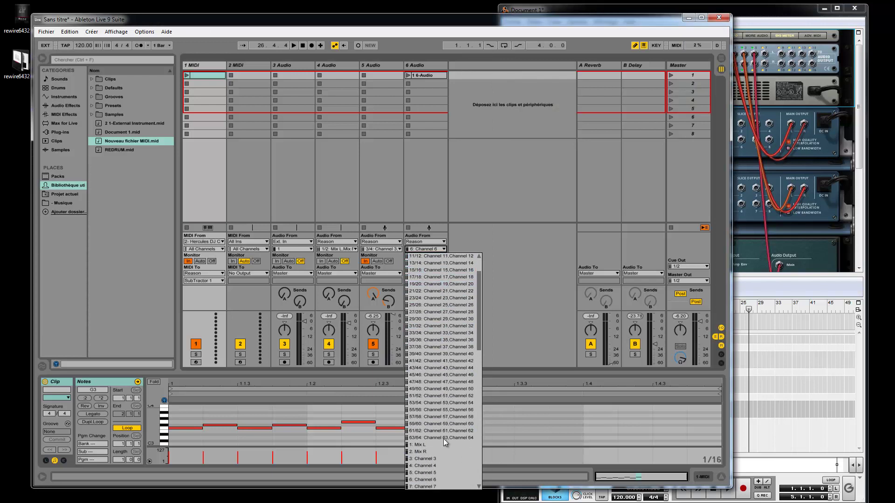
{"action": "scroll", "coordinate": [436, 441], "scroll_direction": "down", "scroll_amount": 4}
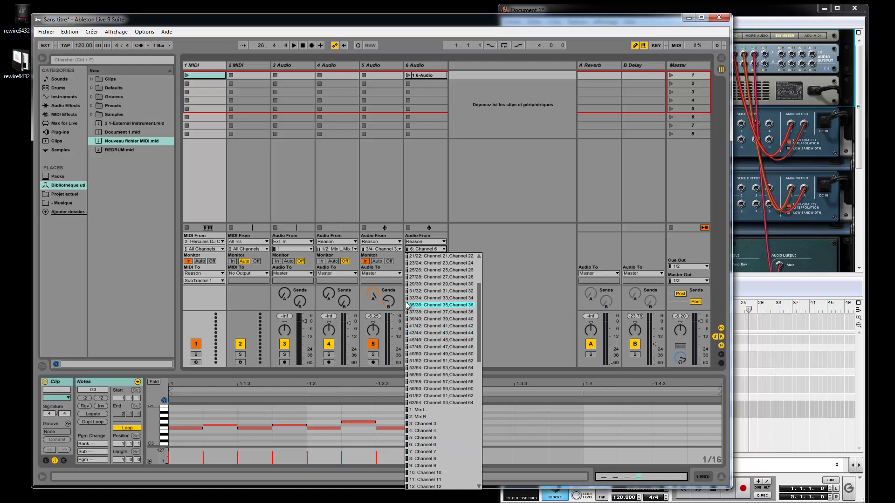
{"action": "left_click", "coordinate": [519, 305]}
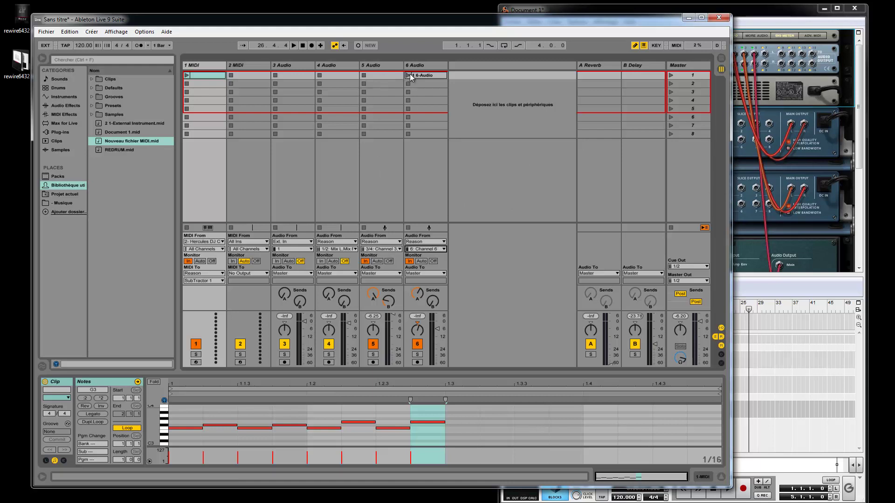
Step: Choose 2- Hercules DJ Console MIDI as the MIDI input of the 1 MIDI track
{"action": "left_click", "coordinate": [199, 242]}
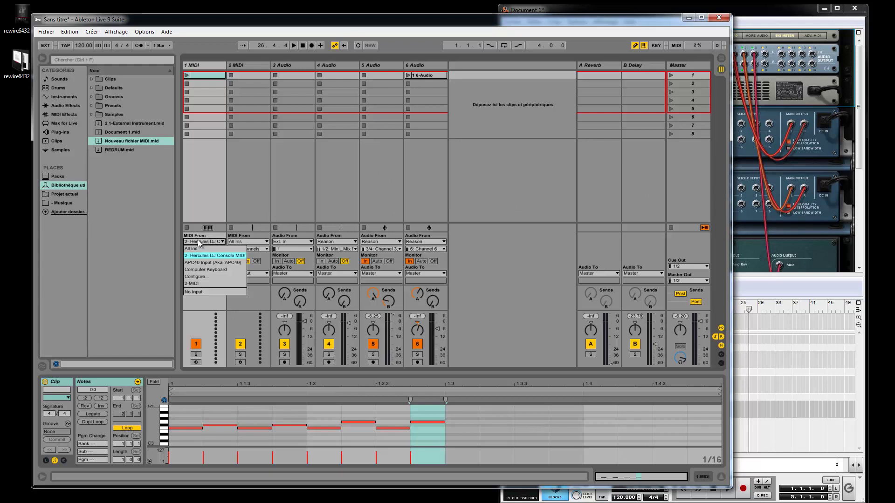
{"action": "left_click", "coordinate": [199, 242]}
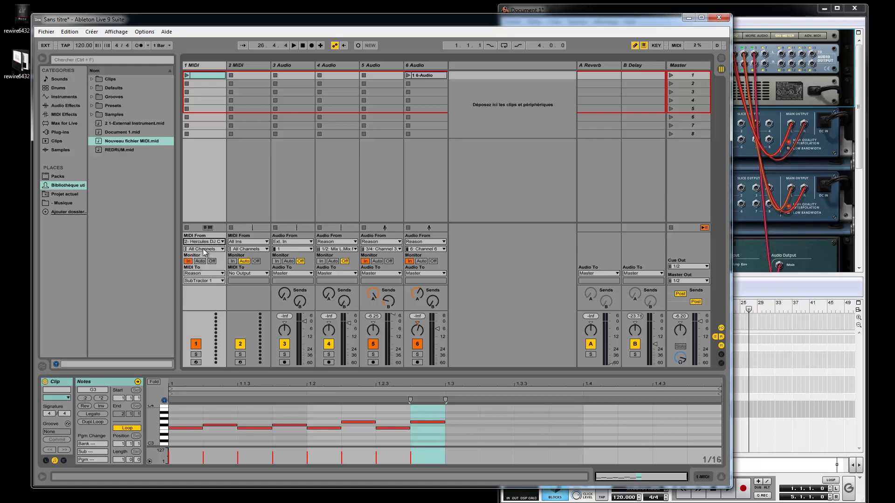
{"action": "left_click", "coordinate": [203, 242]}
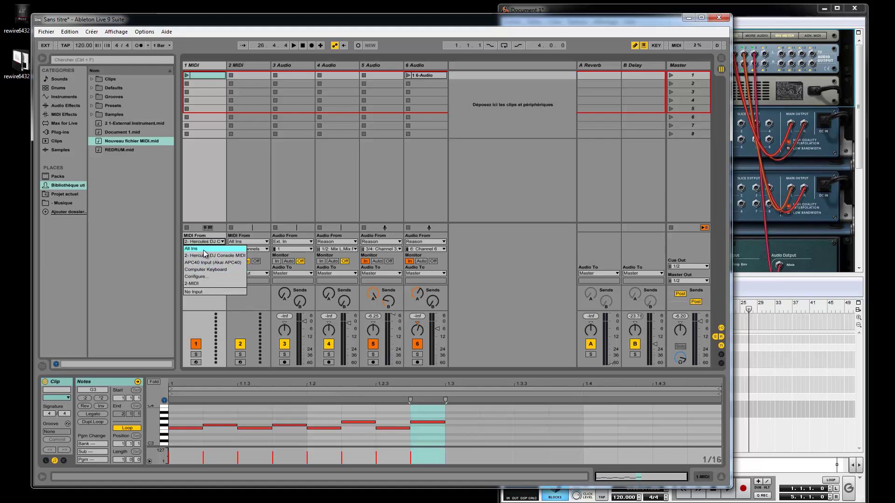
{"action": "left_click", "coordinate": [203, 256]}
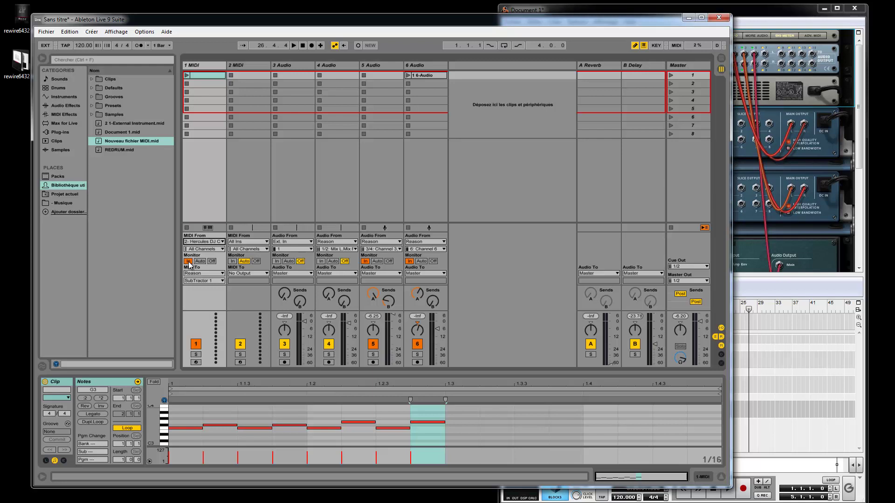
Step: Set the 1 MIDI track's MIDI output to Reason with SubTractor 1 as the target device
{"action": "left_click", "coordinate": [200, 275]}
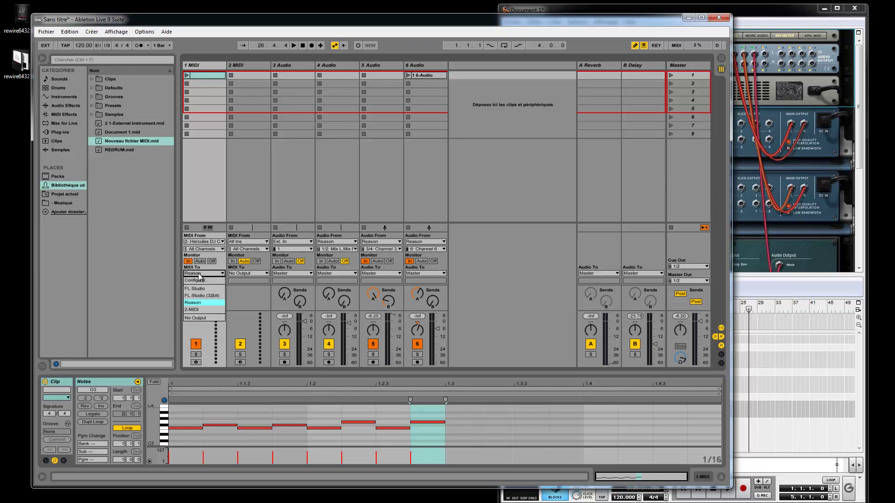
{"action": "left_click", "coordinate": [199, 275]}
{"action": "left_click", "coordinate": [200, 275]}
{"action": "left_click", "coordinate": [196, 303]}
{"action": "left_click", "coordinate": [200, 281]}
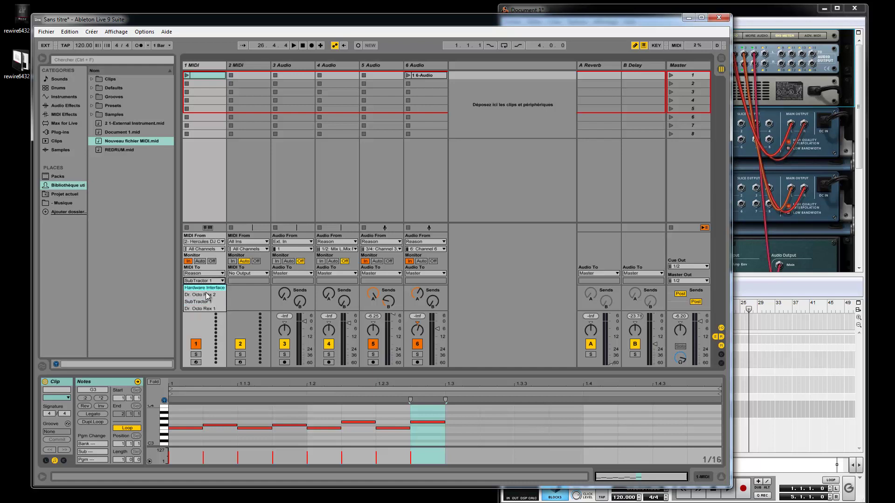
{"action": "left_click", "coordinate": [200, 302]}
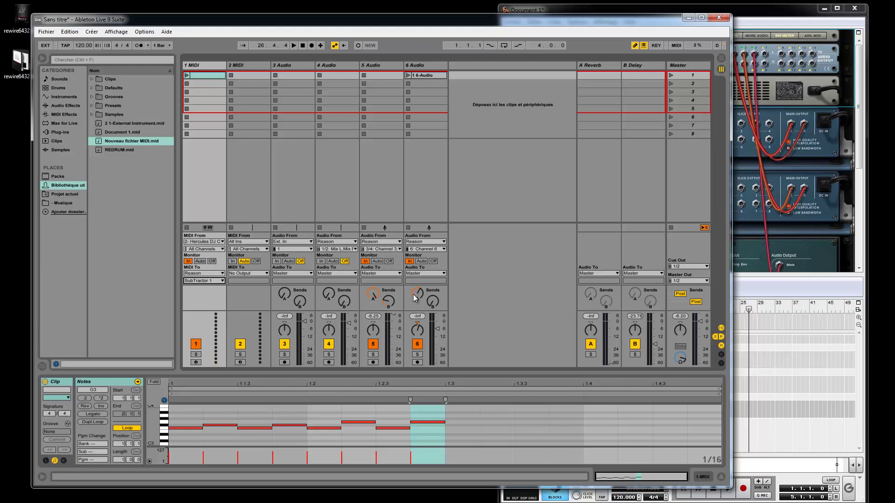
Step: Set the 6 Audio track's Reason input to 5: Channel 5, and briefly start and stop arrangement recording
{"action": "left_click", "coordinate": [421, 249]}
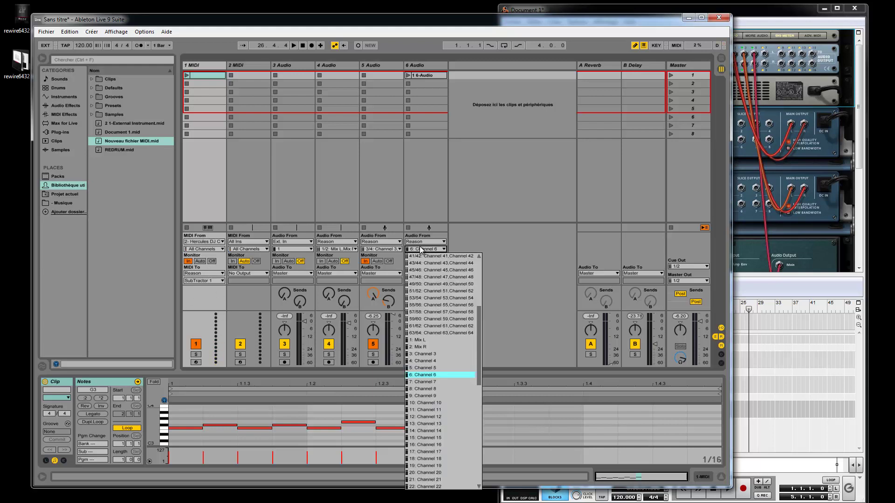
{"action": "left_click", "coordinate": [426, 368]}
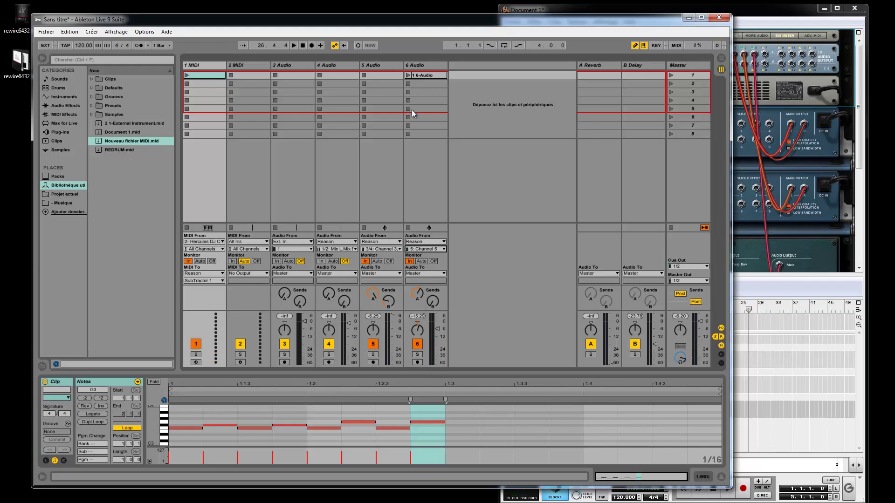
{"action": "key", "text": "F9"}
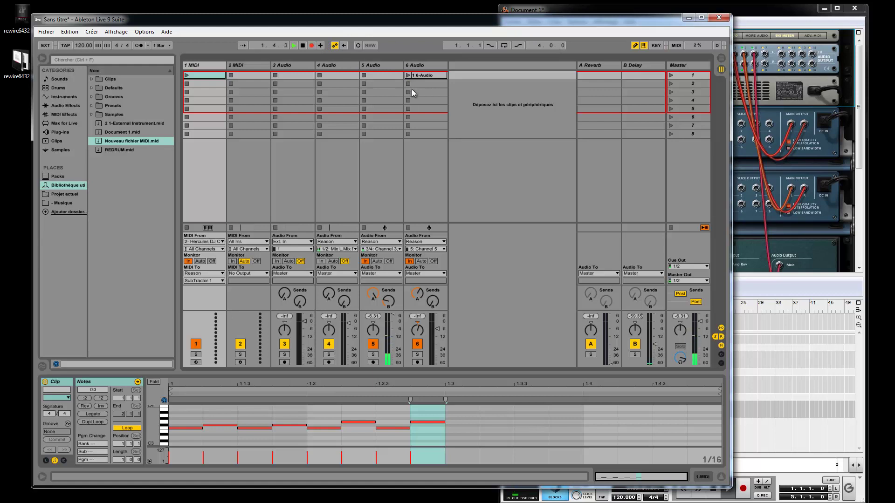
{"action": "key", "text": "space"}
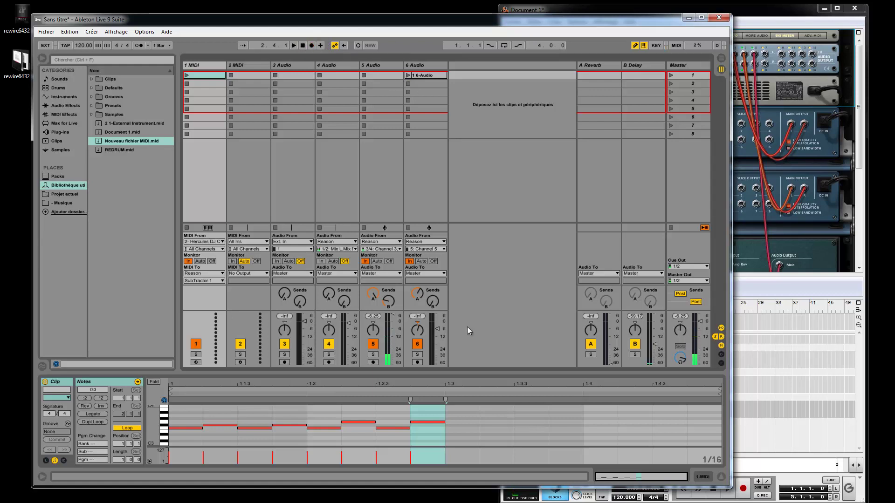
Step: Arm the 6 Audio track, record SubTractor into its second clip slot, and disarm the track
{"action": "left_click", "coordinate": [417, 363]}
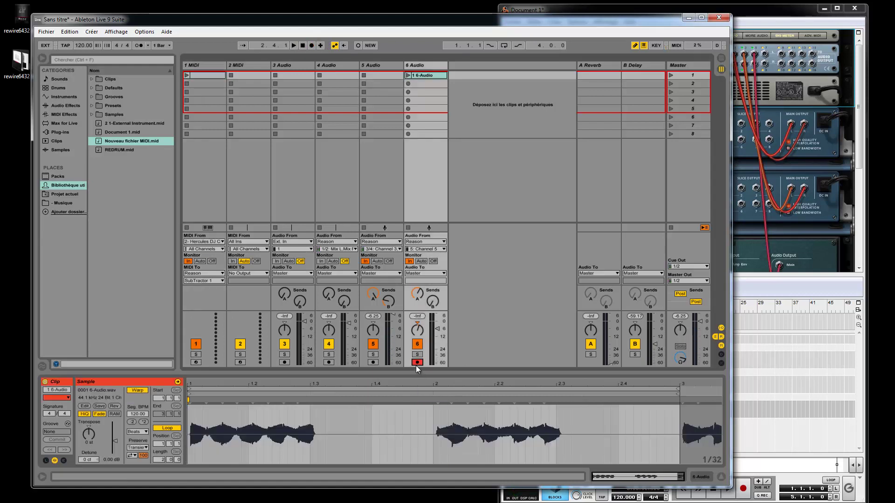
{"action": "left_click", "coordinate": [372, 362]}
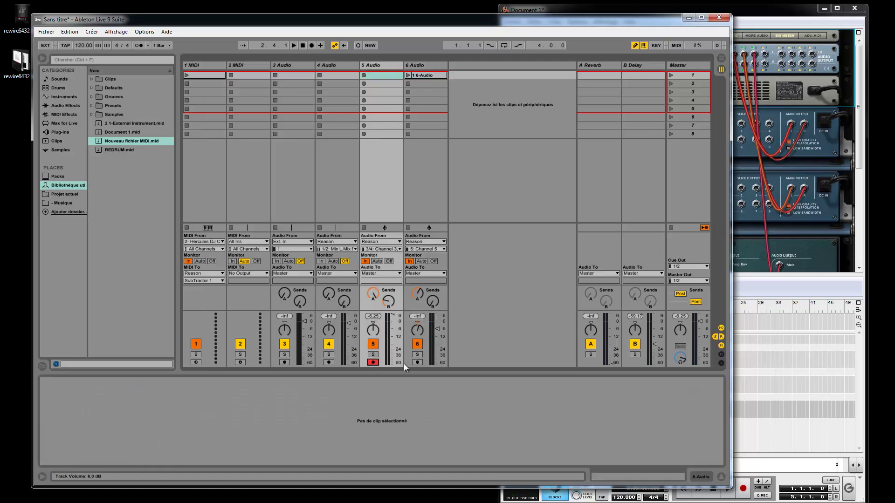
{"action": "left_click", "coordinate": [416, 362]}
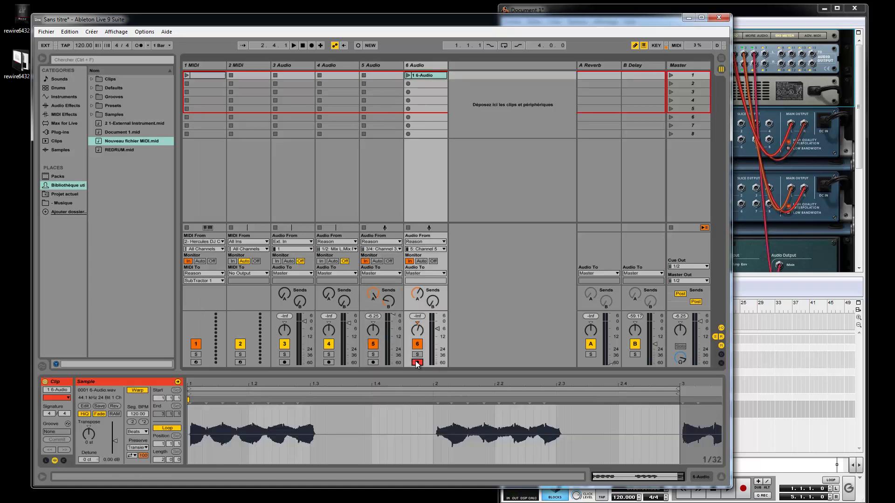
{"action": "left_click", "coordinate": [408, 83]}
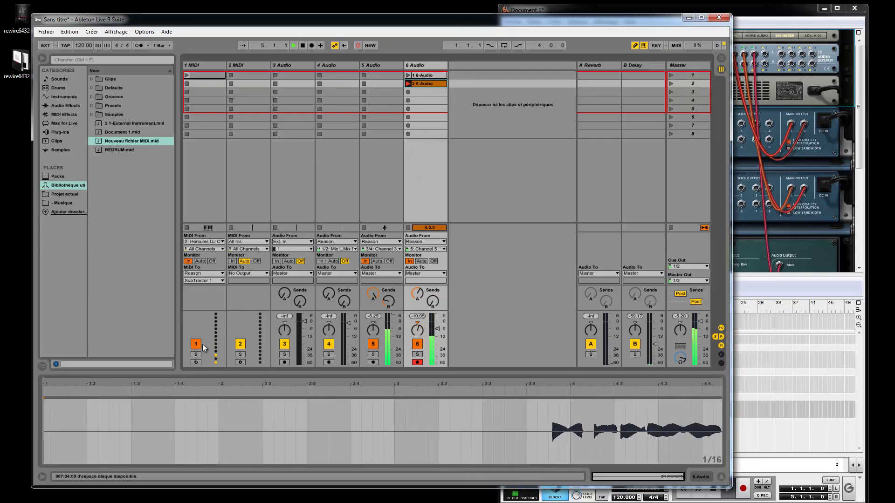
{"action": "left_click", "coordinate": [417, 362]}
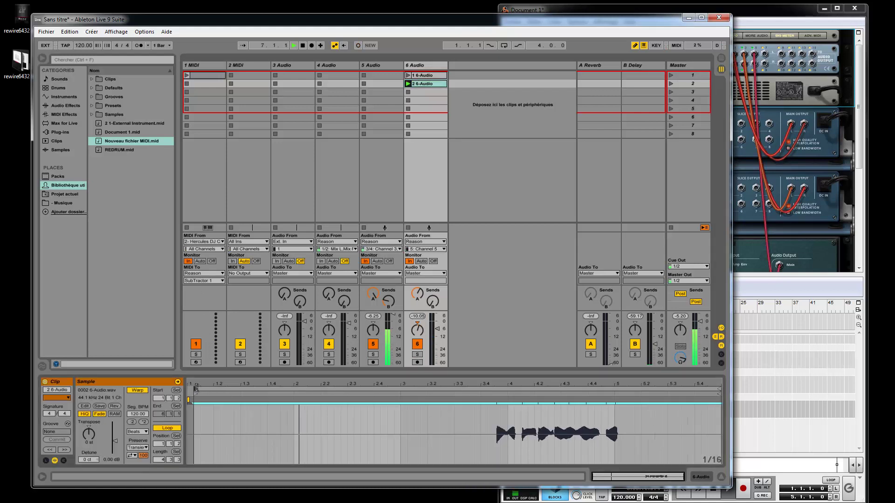
Step: Tighten the new 6 Audio clip's loop around the recorded notes and set the track's monitoring to Off
{"action": "left_click_drag", "start_coordinate": [194, 389], "coordinate": [497, 389]}
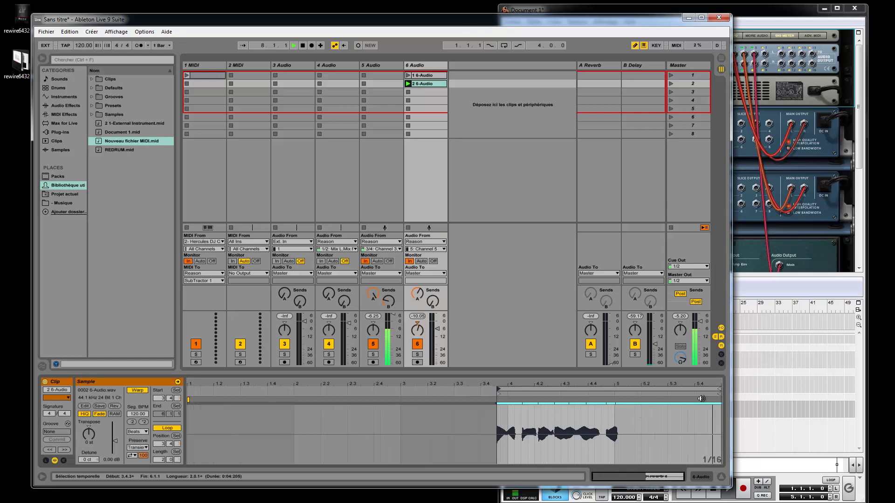
{"action": "left_click_drag", "start_coordinate": [719, 388], "coordinate": [618, 388]}
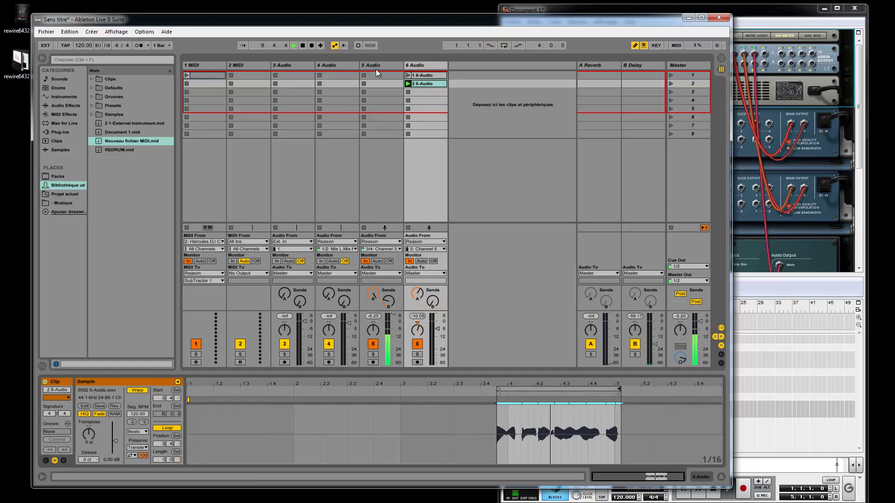
{"action": "left_click", "coordinate": [434, 261]}
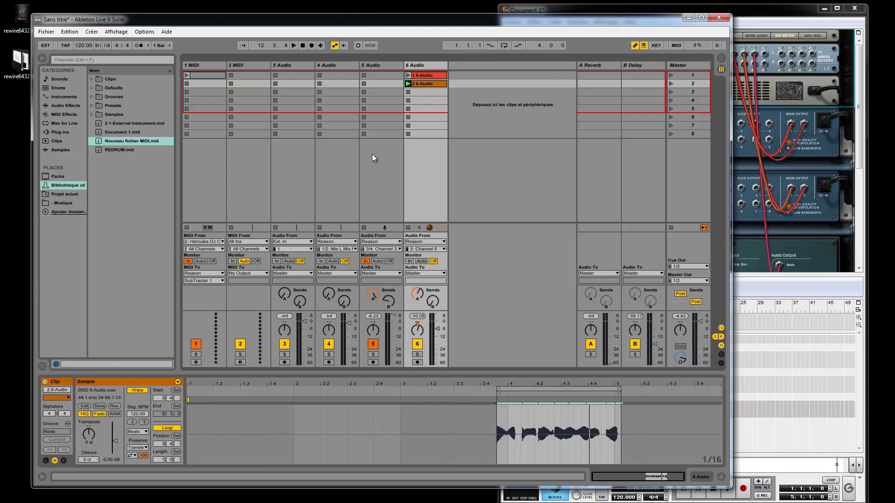
Step: In Reason, add a Redrum drum machine (Boîte à rythmes Redrum) below SubTractor and flip the rack to its front
{"action": "left_click", "coordinate": [829, 232]}
{"action": "scroll", "coordinate": [783, 211], "scroll_direction": "down", "scroll_amount": 5}
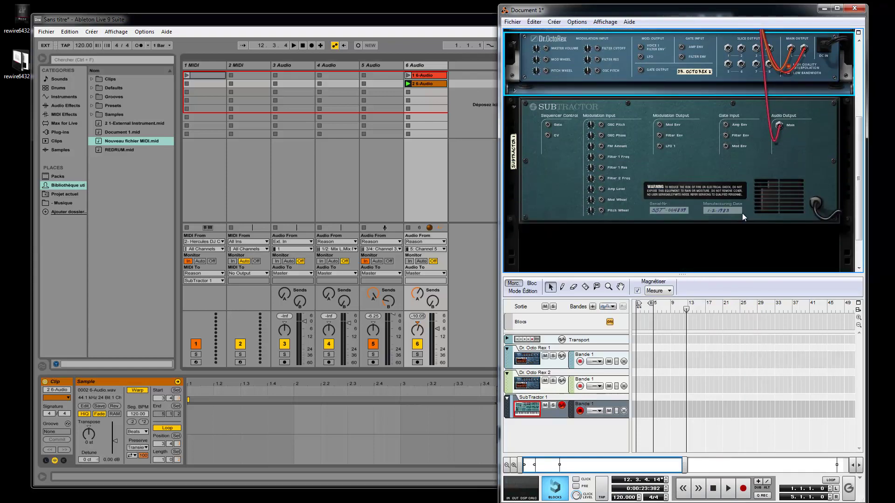
{"action": "right_click", "coordinate": [622, 199]}
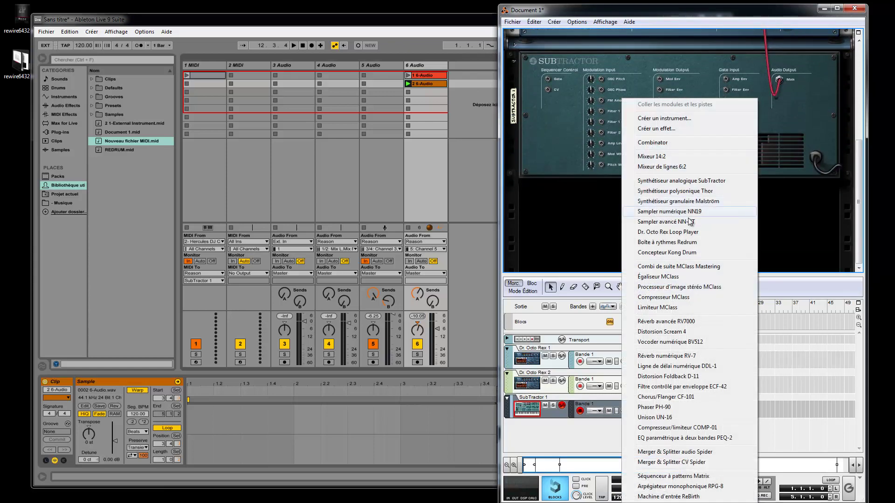
{"action": "left_click", "coordinate": [681, 242]}
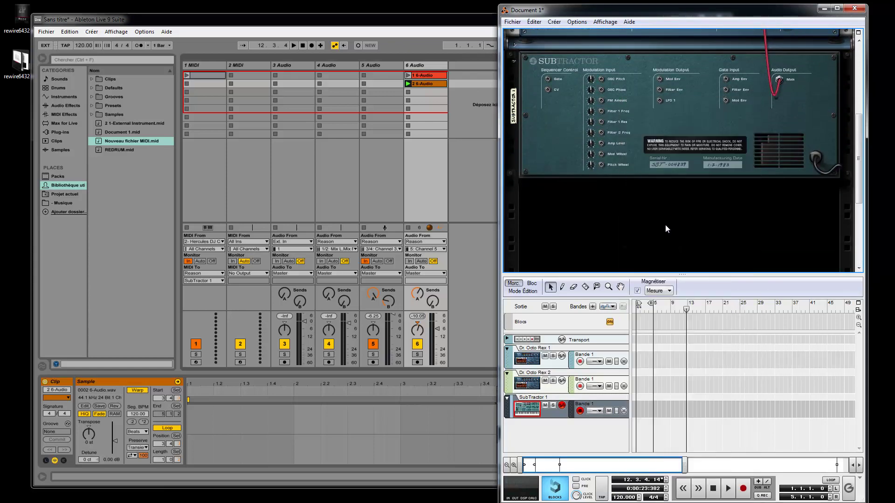
{"action": "key", "text": "Tab"}
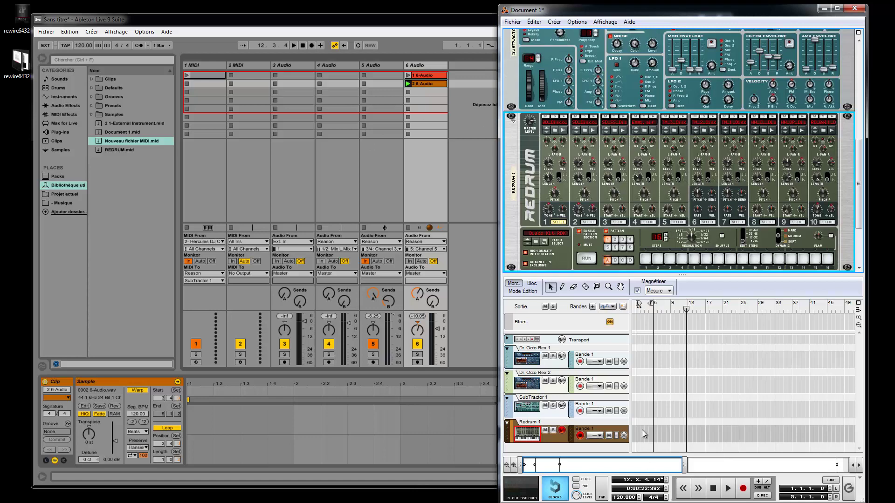
Step: In Ableton Live, load REDRUM.mid into track 5's second clip slot, launch the clip, and set the track's monitoring to Off
{"action": "left_click_drag", "start_coordinate": [117, 156], "coordinate": [368, 84]}
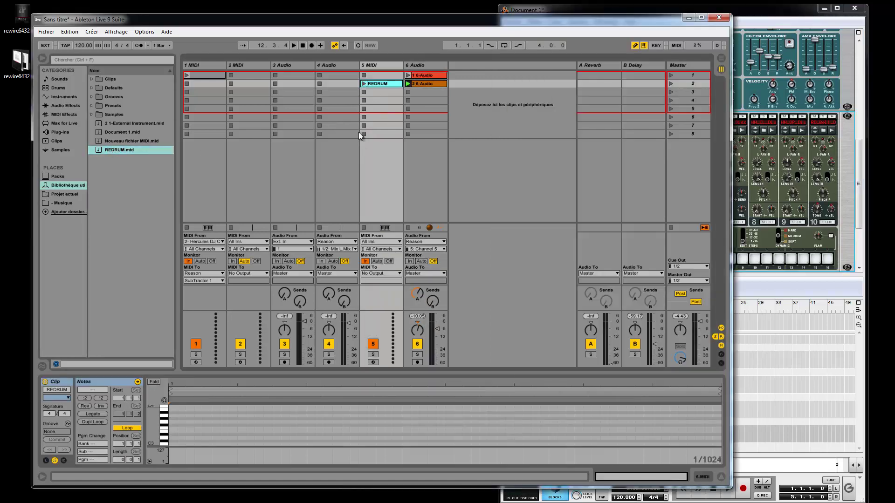
{"action": "left_click", "coordinate": [364, 83]}
{"action": "left_click", "coordinate": [389, 261]}
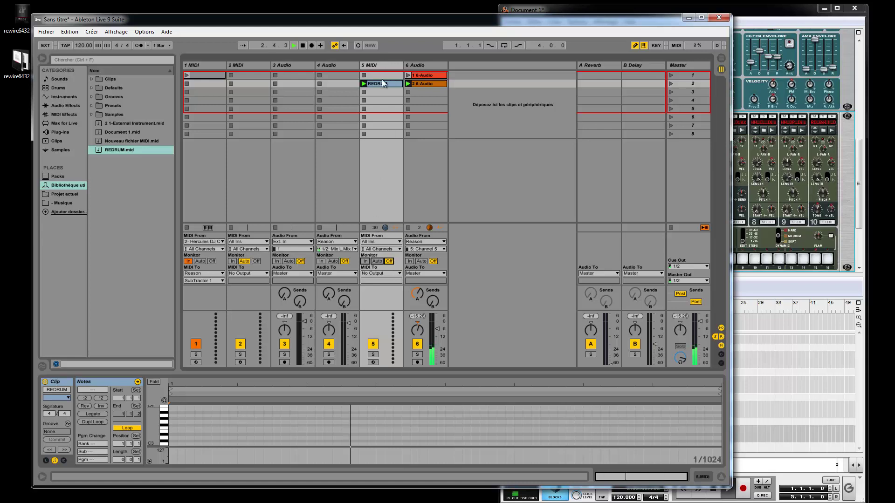
{"action": "left_click_drag", "start_coordinate": [385, 89], "coordinate": [362, 85]}
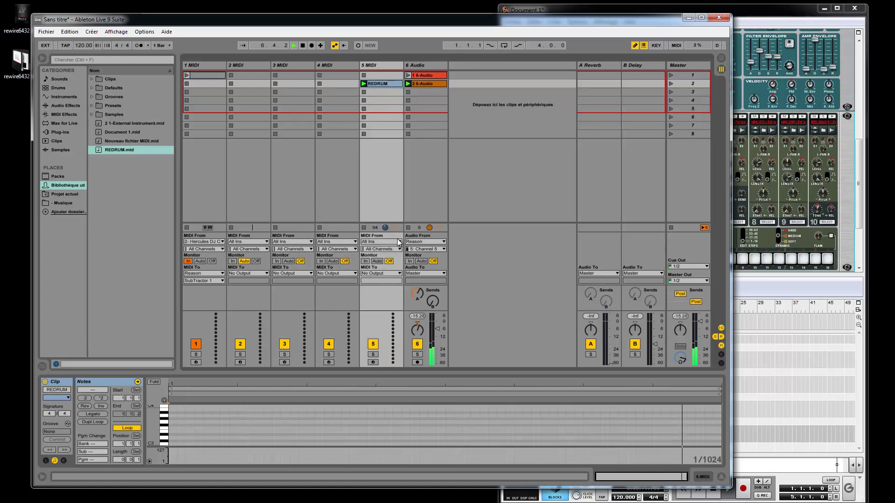
Step: Keep the 5 MIDI track's input on All Ins and route its MIDI output to Reason's SubTractor 1
{"action": "left_click", "coordinate": [380, 248]}
{"action": "left_click", "coordinate": [379, 241]}
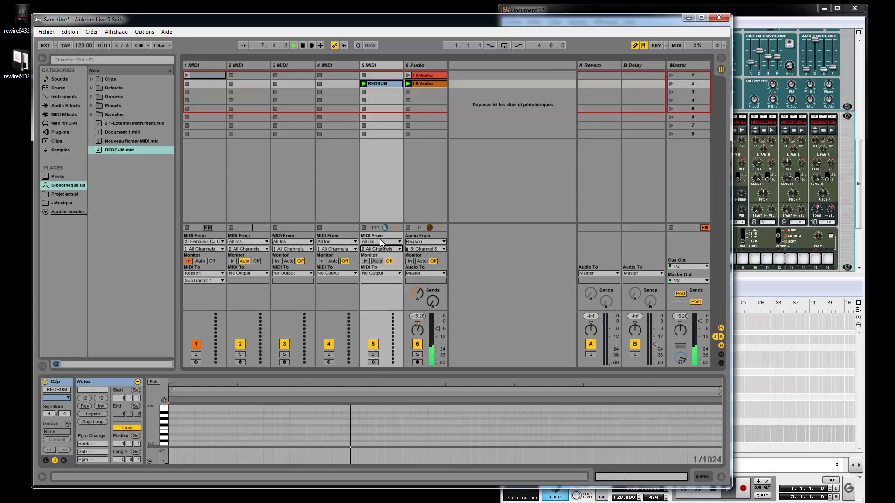
{"action": "left_click", "coordinate": [379, 241]}
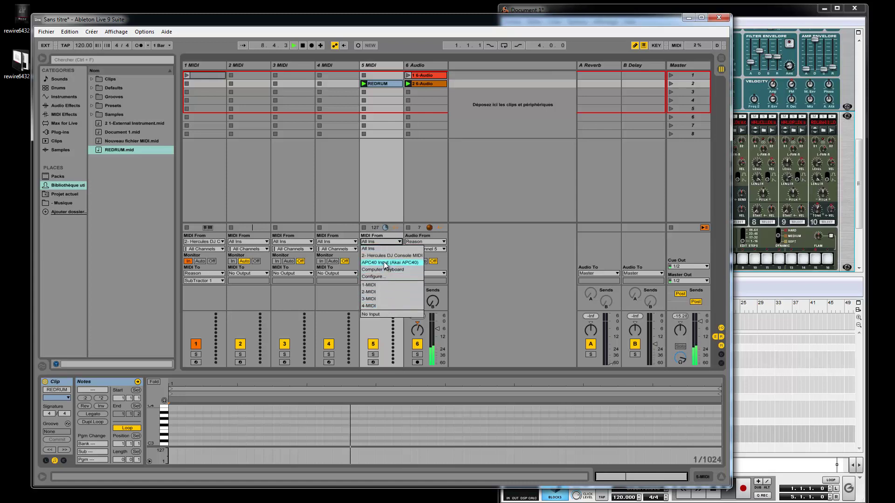
{"action": "left_click", "coordinate": [385, 244]}
{"action": "left_click", "coordinate": [382, 273]}
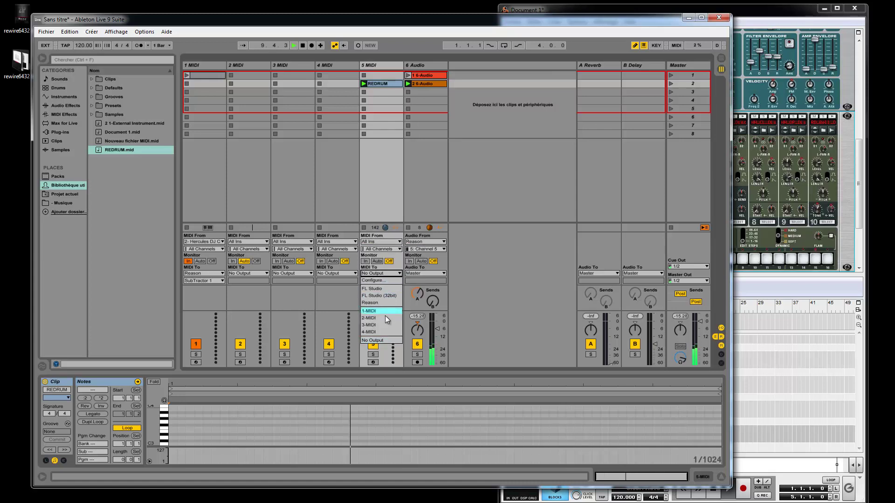
{"action": "left_click", "coordinate": [384, 302]}
{"action": "left_click", "coordinate": [382, 281]}
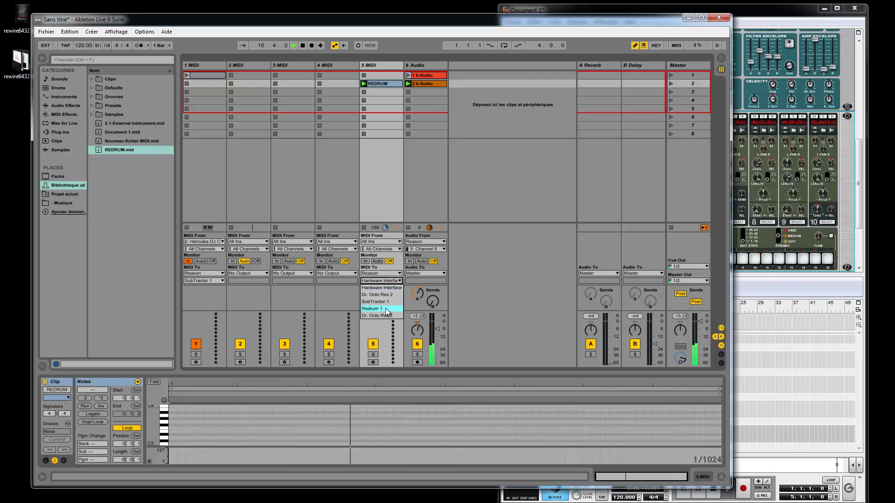
{"action": "left_click", "coordinate": [385, 309]}
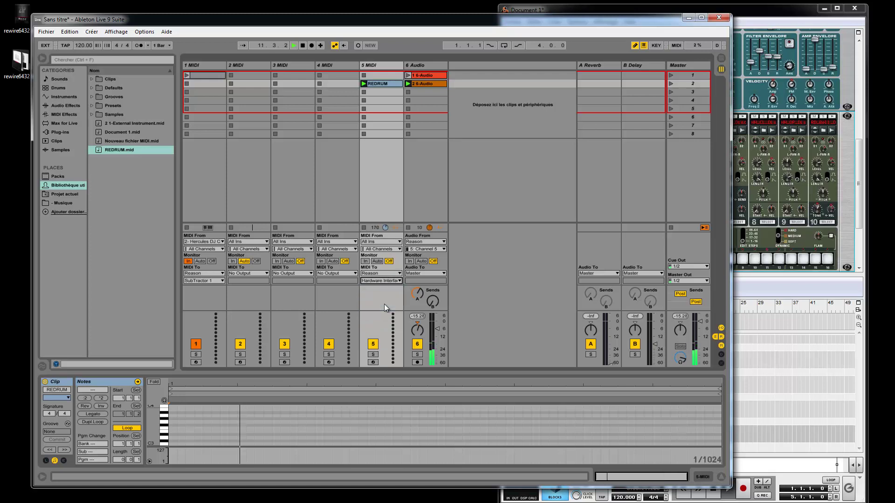
Step: Set monitoring to Off on the 1 MIDI track and to In on the 5 MIDI and 6 Audio tracks
{"action": "left_click", "coordinate": [212, 262]}
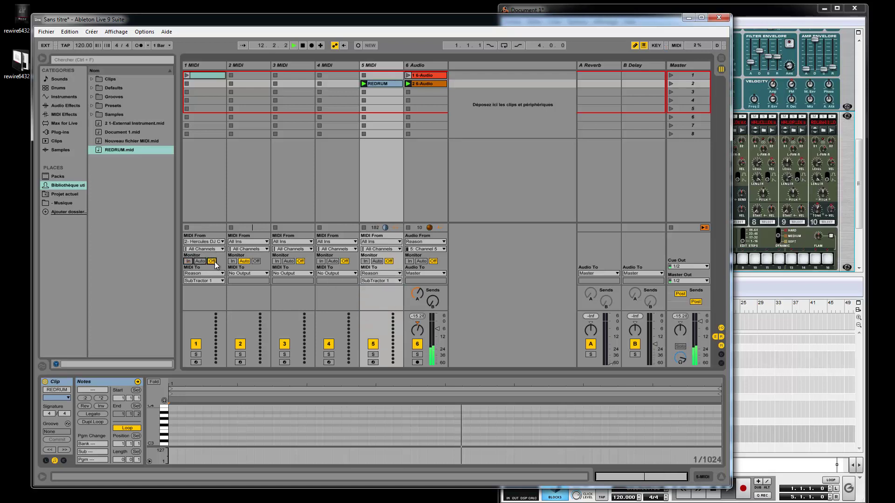
{"action": "left_click", "coordinate": [366, 261]}
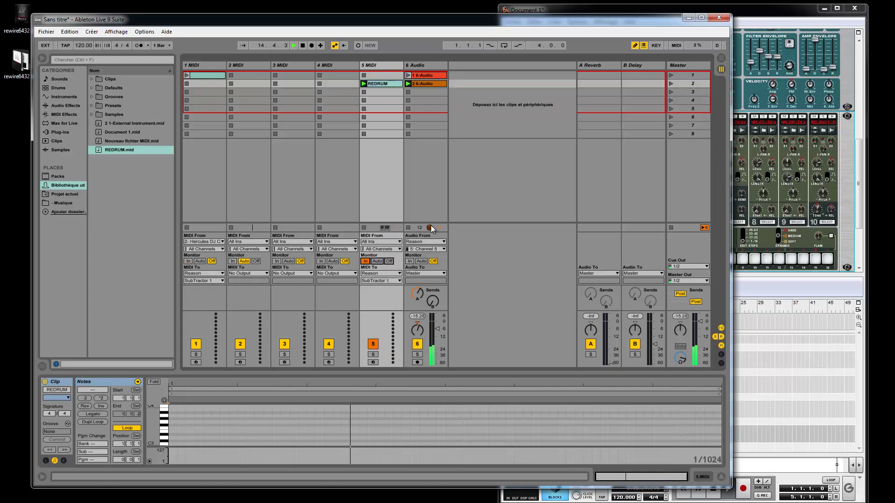
{"action": "left_click", "coordinate": [410, 261]}
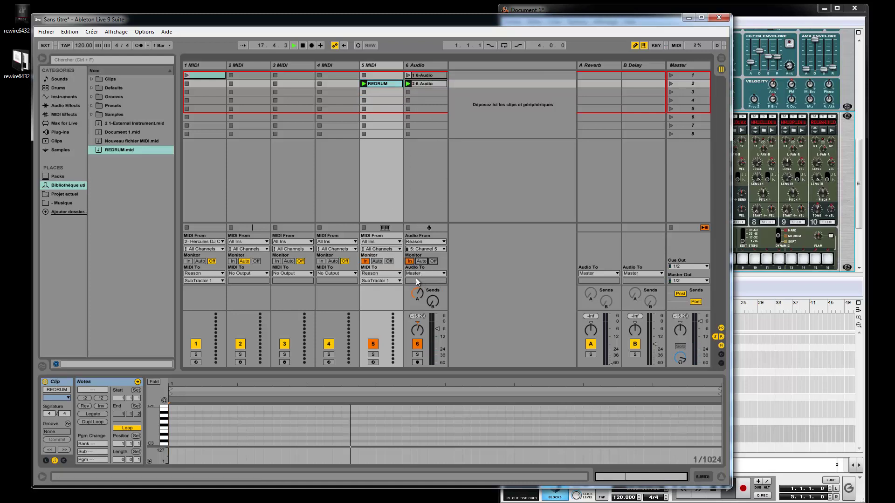
Step: Replace the 5 MIDI track's second clip with 2 1-External Instrument.mid, and replace that clip with Document 1.mid
{"action": "left_click_drag", "start_coordinate": [124, 124], "coordinate": [375, 86]}
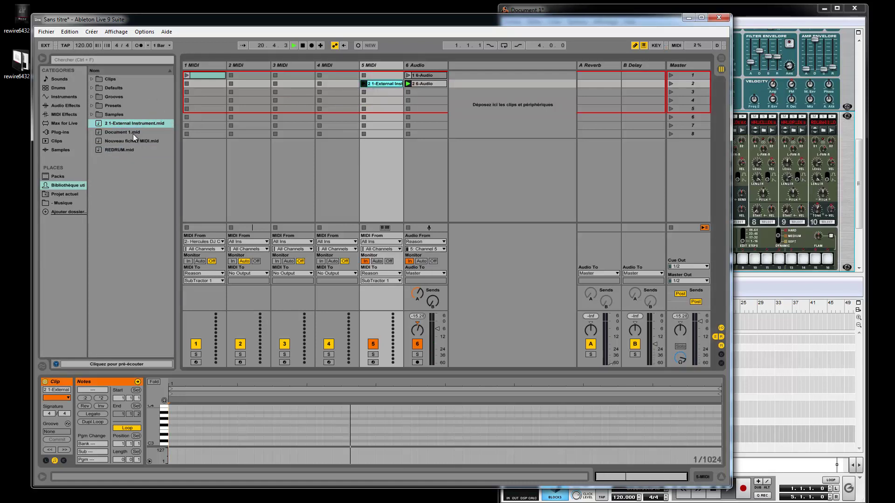
{"action": "left_click", "coordinate": [126, 133]}
{"action": "left_click_drag", "start_coordinate": [117, 135], "coordinate": [369, 85]}
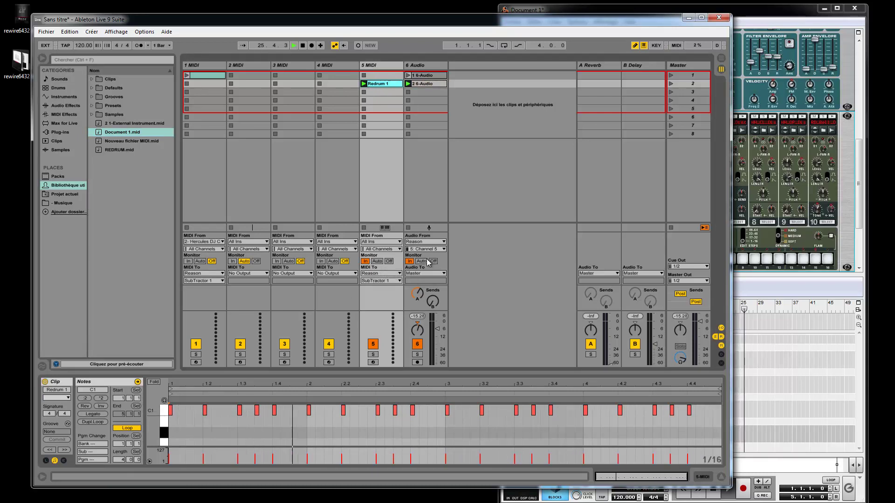
Step: Set the 5 MIDI track's input to 2- Hercules DJ Console MIDI and select its Redrum 1 clip
{"action": "left_click", "coordinate": [380, 241]}
{"action": "left_click", "coordinate": [383, 255]}
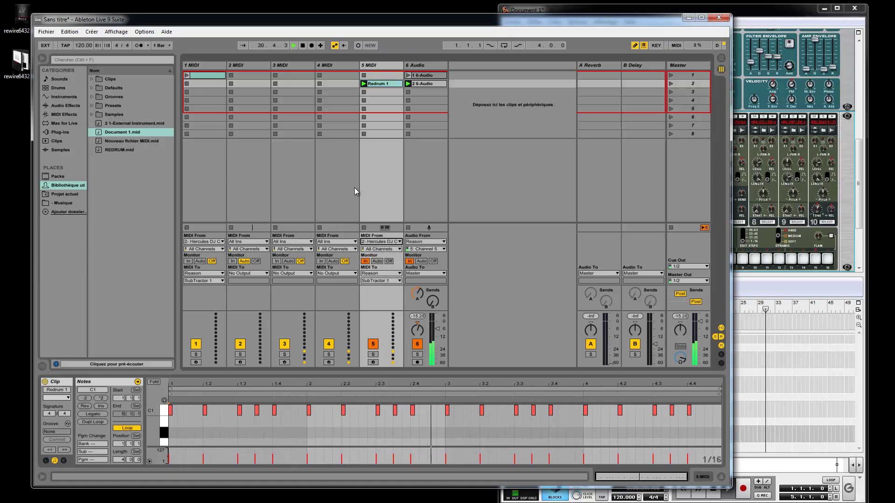
{"action": "left_click", "coordinate": [371, 84]}
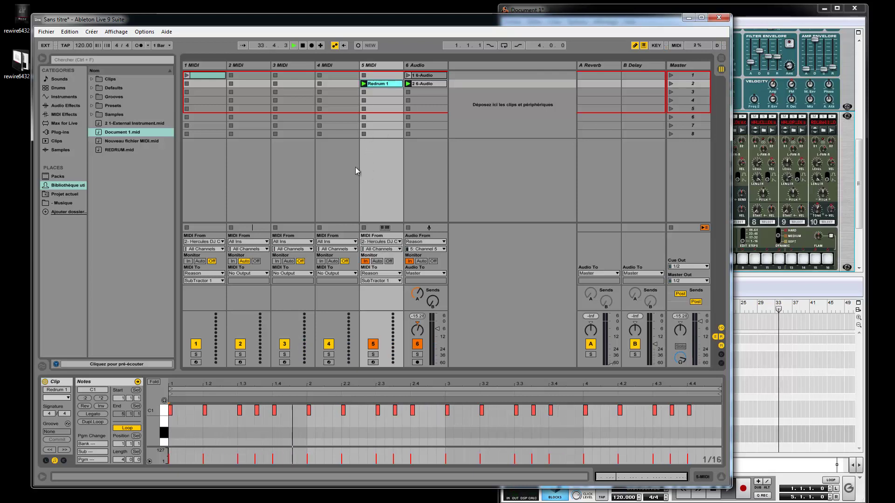
Step: Turn on the arrangement loop, restart playback from the beginning, and relaunch the Redrum 1 clip
{"action": "left_click", "coordinate": [504, 45]}
{"action": "left_click", "coordinate": [303, 45]}
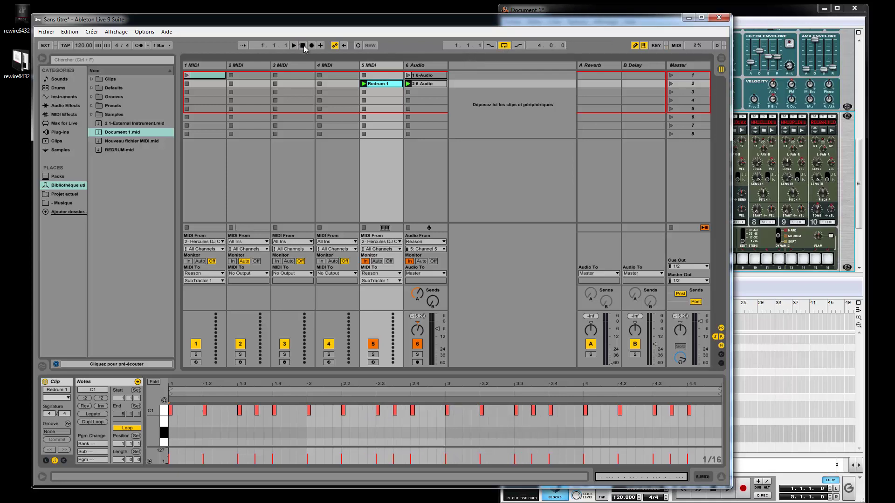
{"action": "left_click", "coordinate": [294, 45]}
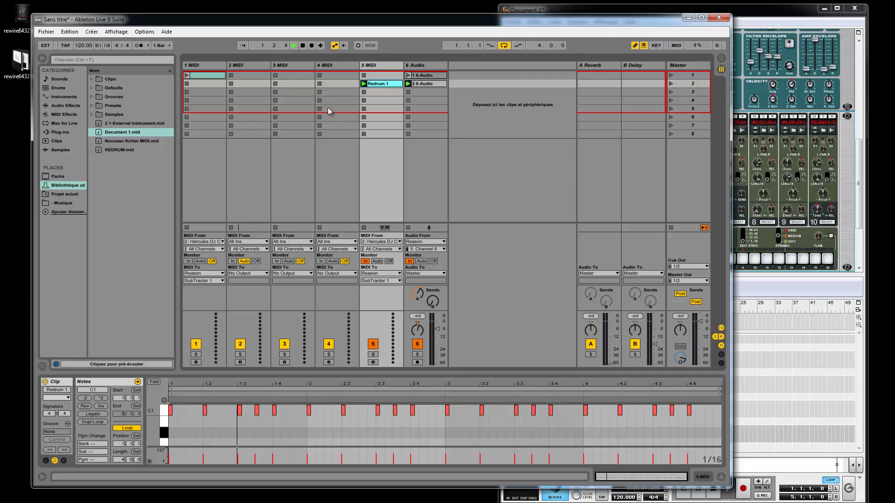
{"action": "left_click", "coordinate": [364, 85]}
Step: Set the 5 MIDI track's MIDI input to All Ins with All Channels
{"action": "left_click", "coordinate": [379, 248]}
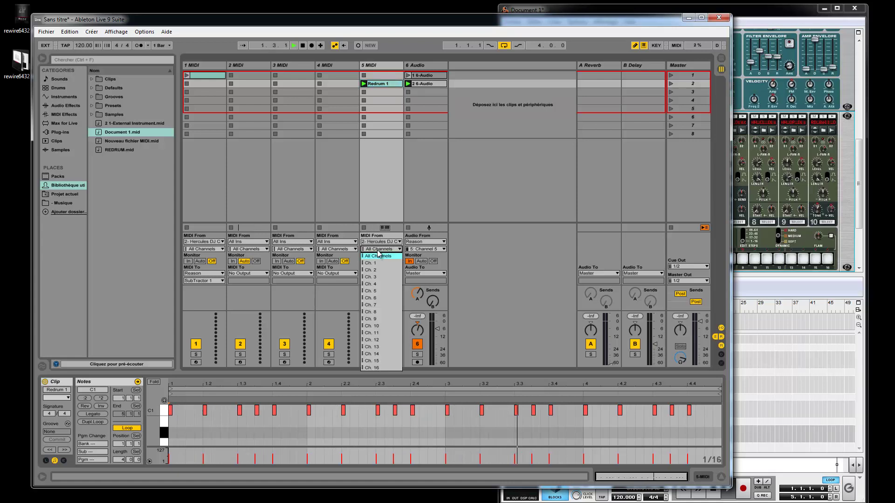
{"action": "left_click", "coordinate": [380, 249]}
{"action": "left_click", "coordinate": [380, 249]}
{"action": "left_click", "coordinate": [380, 258]}
{"action": "left_click", "coordinate": [379, 242]}
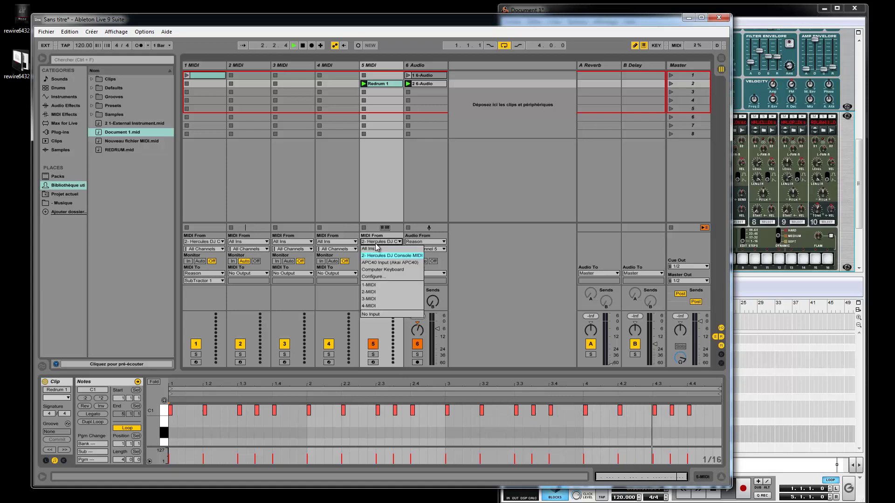
{"action": "left_click", "coordinate": [380, 253]}
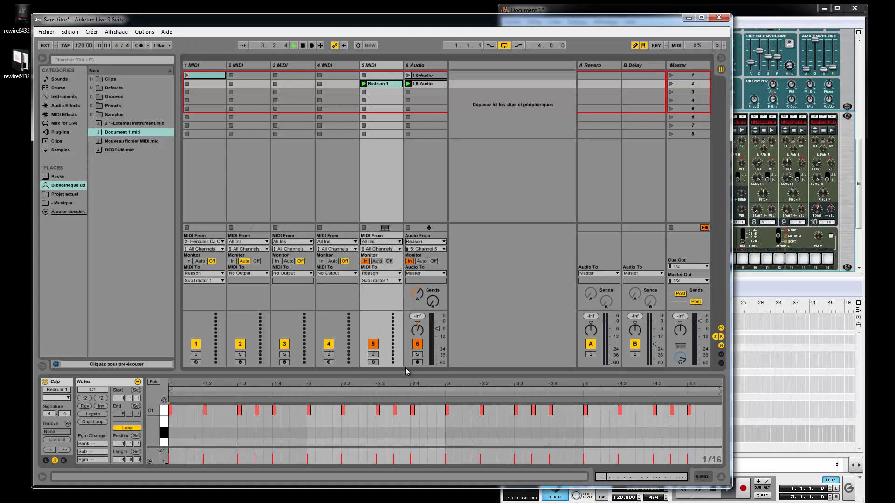
Step: Draw extra sixteenth notes in the Redrum 1 clip: A#0 at 1.1.2 and 1.2.2, and E0 at 1.1.4
{"action": "left_click", "coordinate": [181, 432]}
{"action": "left_click", "coordinate": [213, 433]}
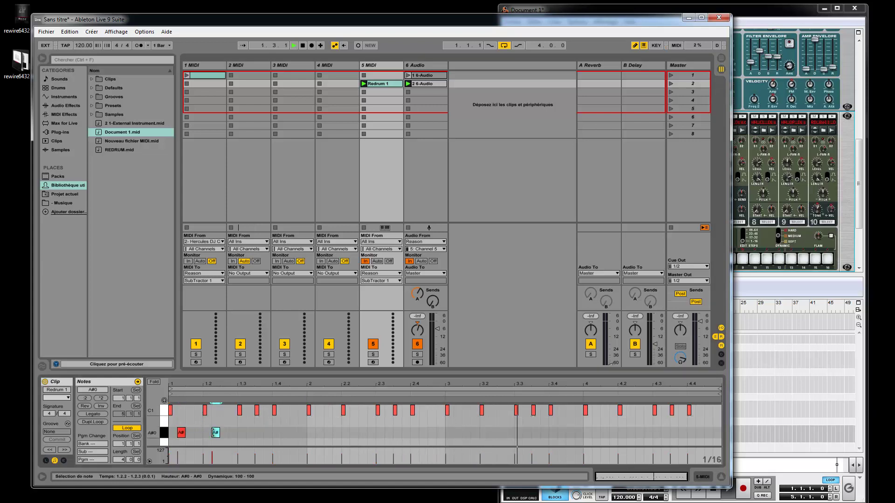
{"action": "scroll", "coordinate": [214, 428], "scroll_direction": "down", "scroll_amount": 3}
{"action": "left_click", "coordinate": [200, 432]}
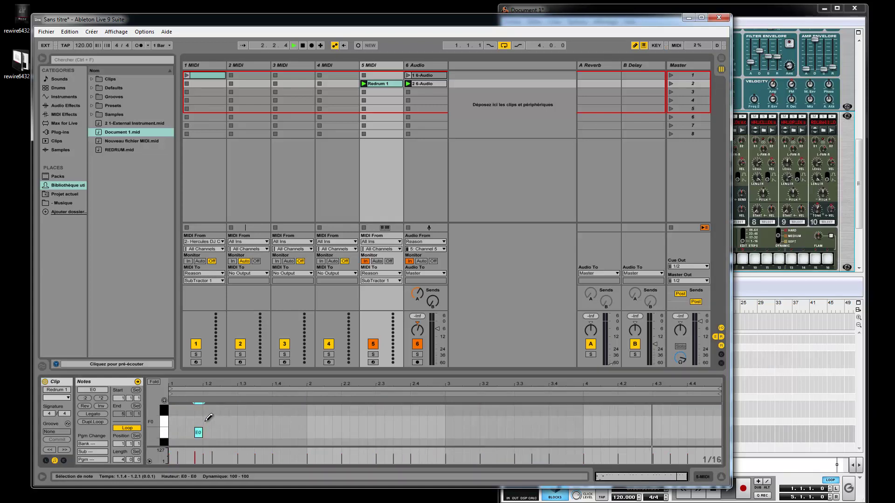